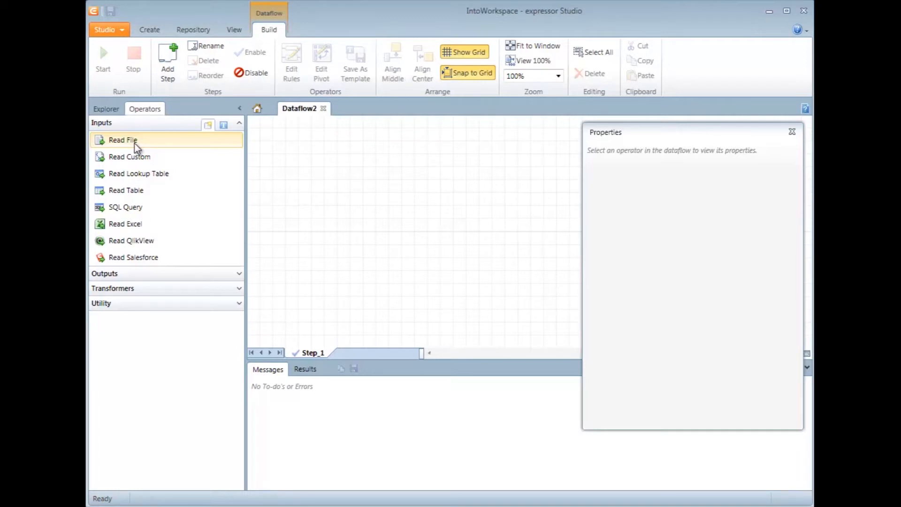
# - Add a Read File operator near the upper-left corner of the Dataflow2 canvas
pyautogui.moveTo(135, 144); pyautogui.dragTo(306, 166)
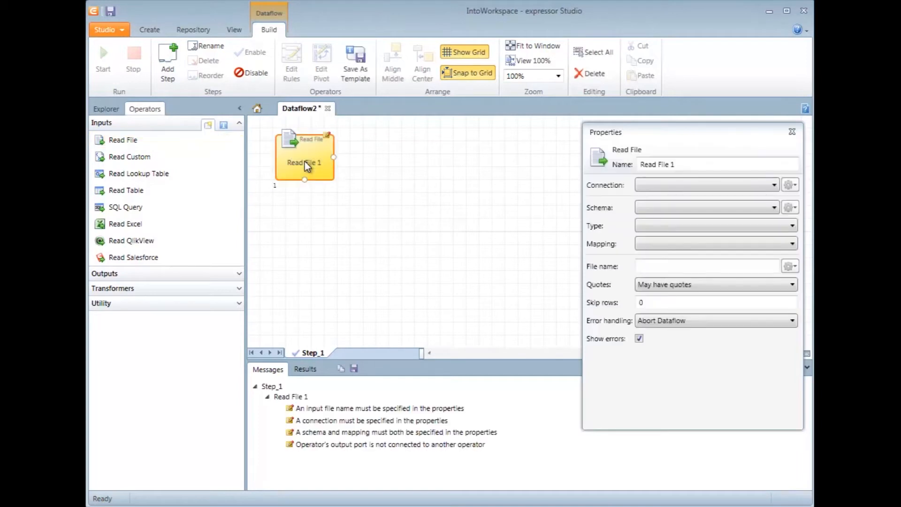
# - Review Project1.0's library references and the artifacts in SharedLibrary.0, leaving the references as they are and collapsing the shared library
pyautogui.click(101, 109)
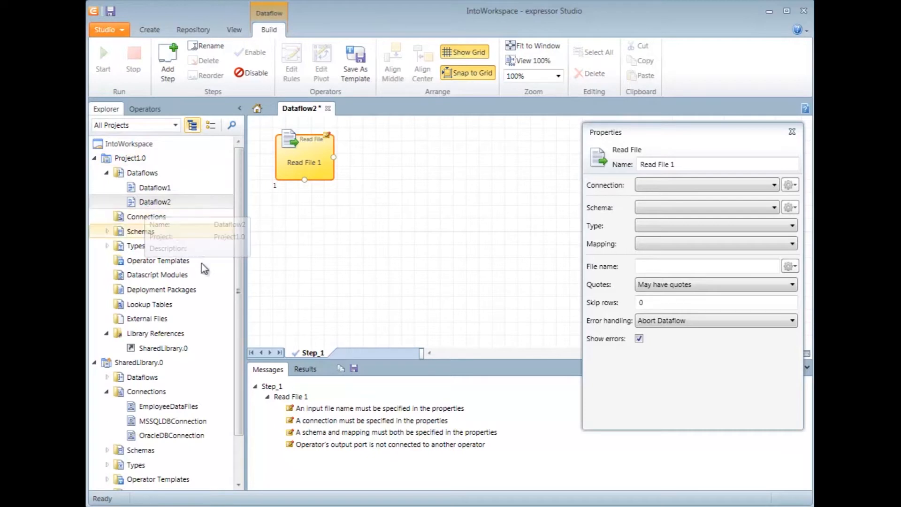
pyautogui.rightClick(183, 332)
pyautogui.click(197, 343)
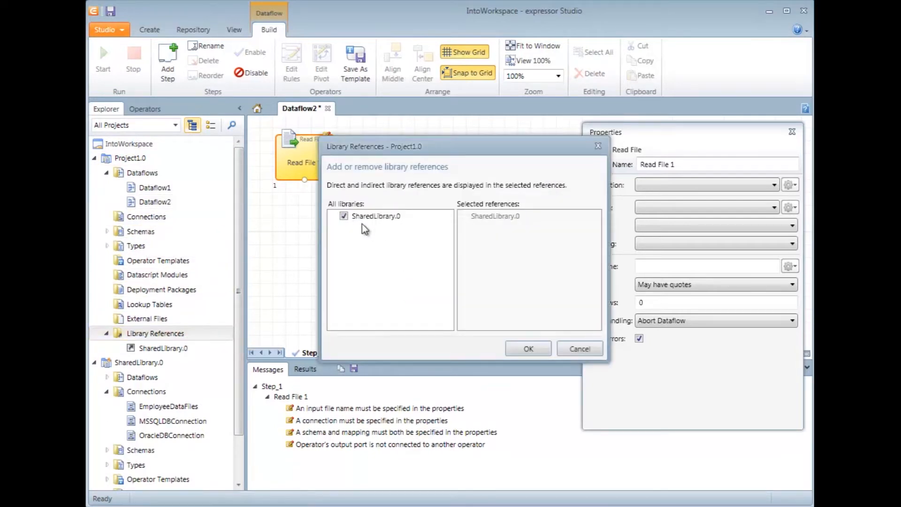
pyautogui.click(580, 349)
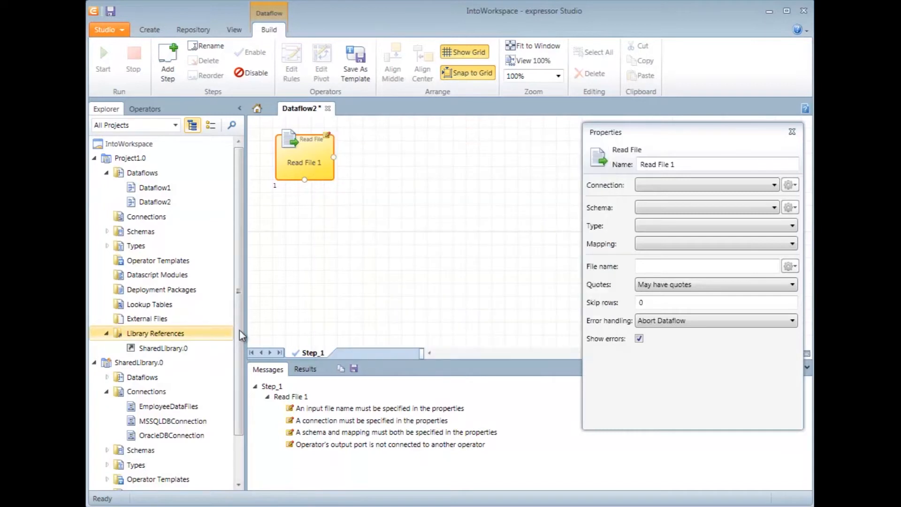
pyautogui.scroll(-3, 240, 366)
pyautogui.scroll(-5, 242, 364)
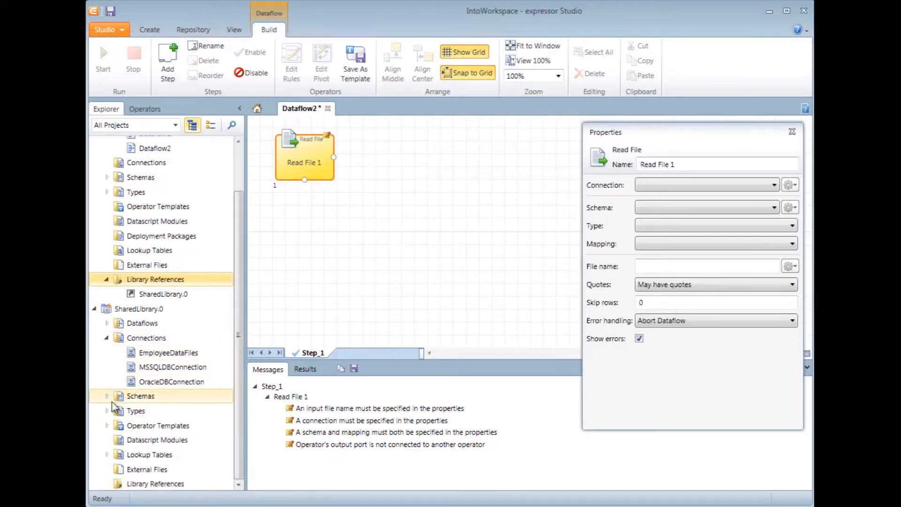
pyautogui.click(95, 308)
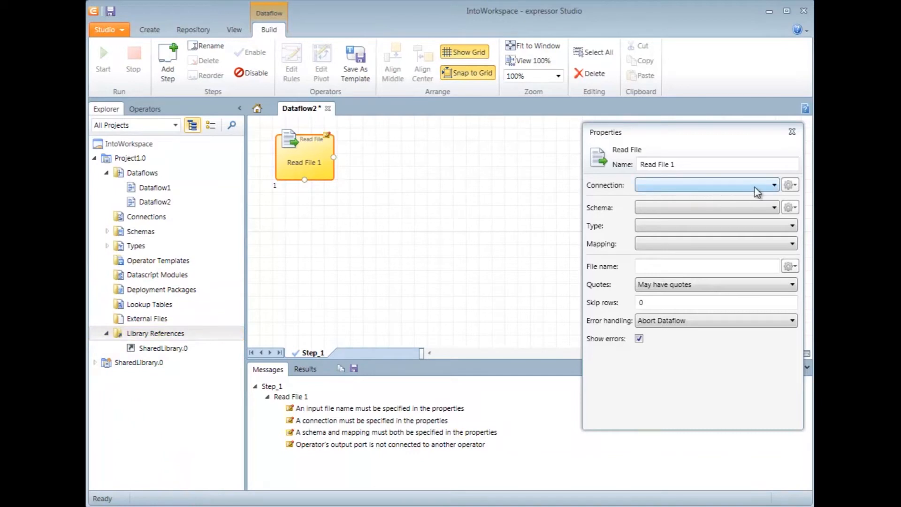
# - Set the Read File operator's connection to EmployeeDataFiles (SharedLibrary) and start a new delimited schema for it
pyautogui.click(773, 185)
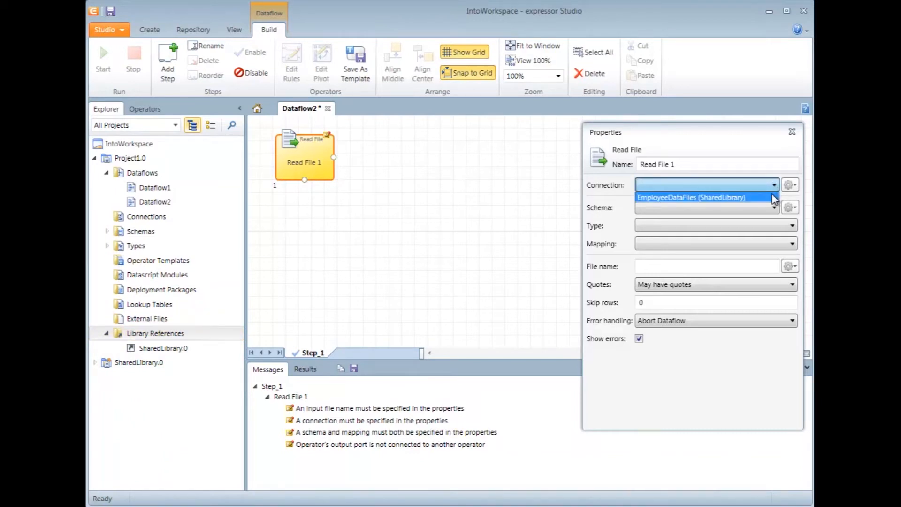
pyautogui.click(773, 198)
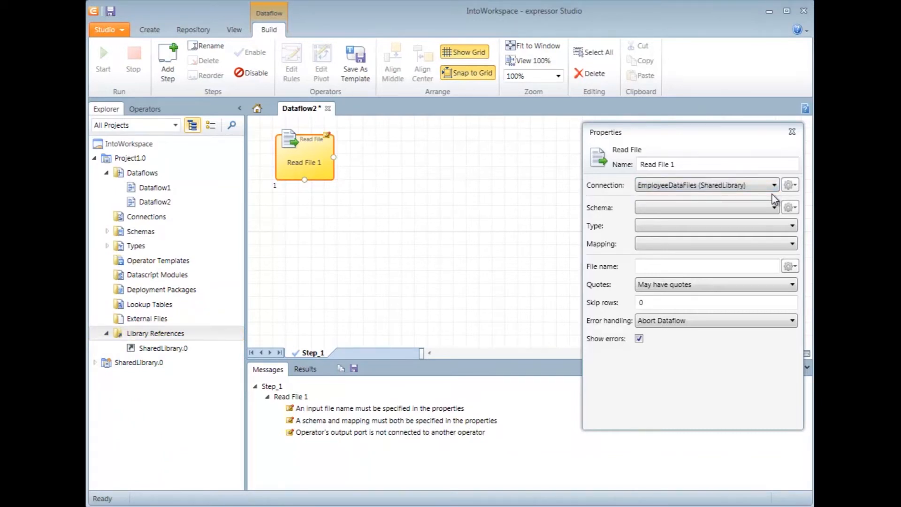
pyautogui.click(789, 207)
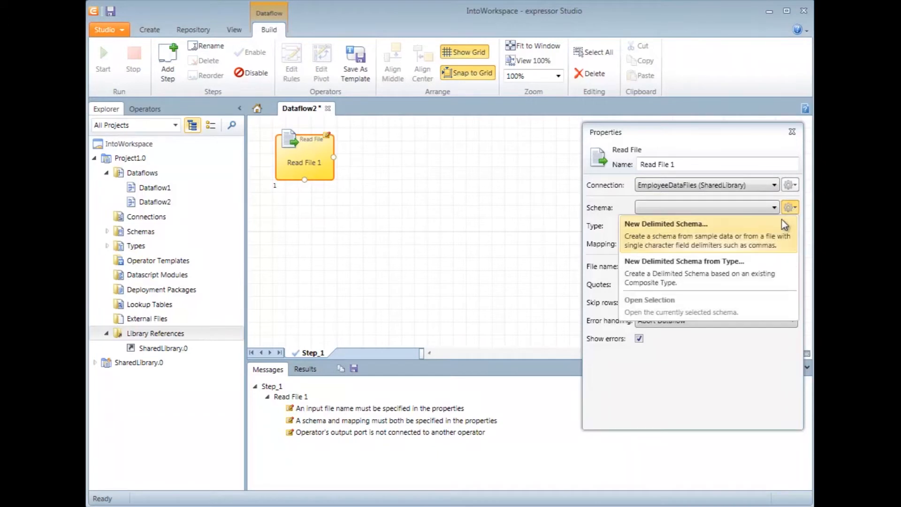
pyautogui.click(780, 229)
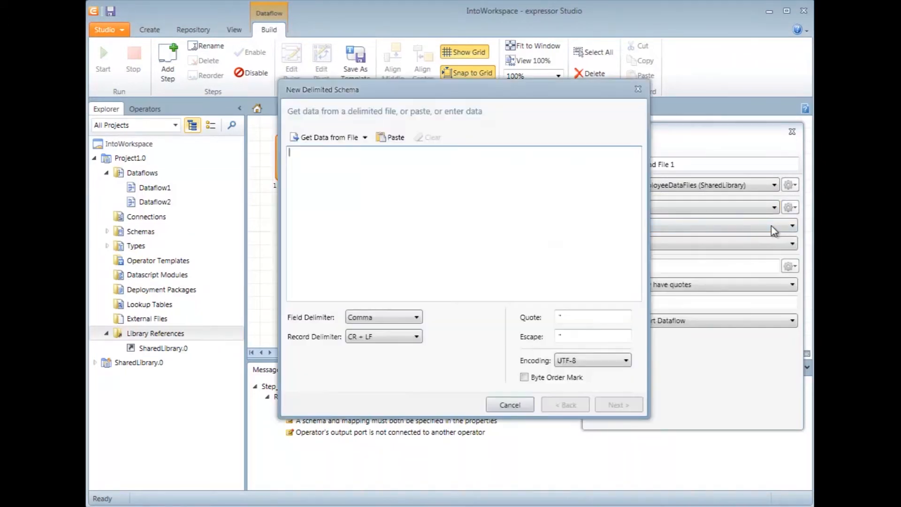
# - Load employee_data.txt from the SharedLibrary.0 EmployeeDataFiles connection as schema sample data, with CR + LF as the record delimiter
pyautogui.click(346, 140)
pyautogui.click(550, 176)
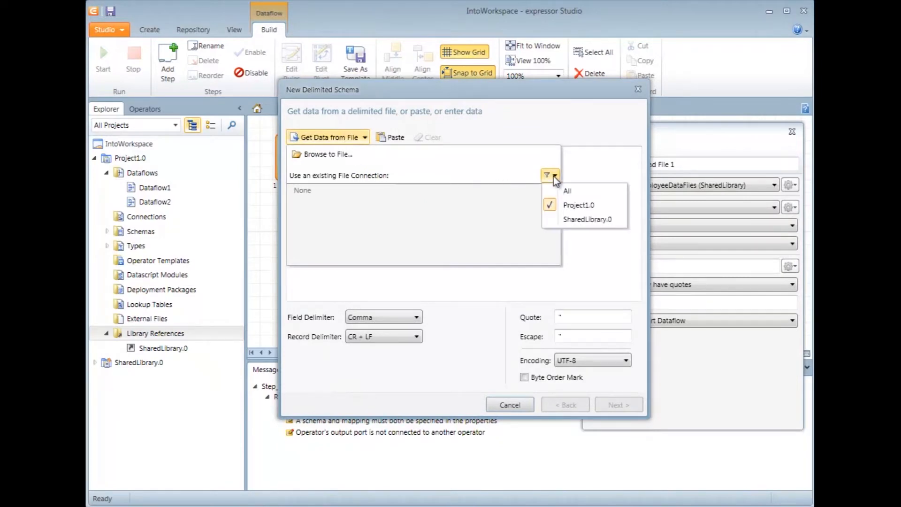
pyautogui.click(581, 221)
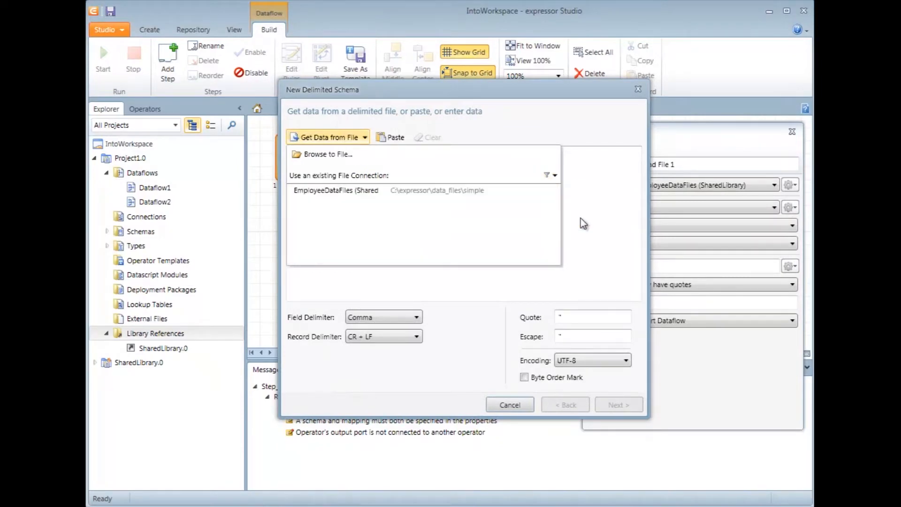
pyautogui.click(350, 200)
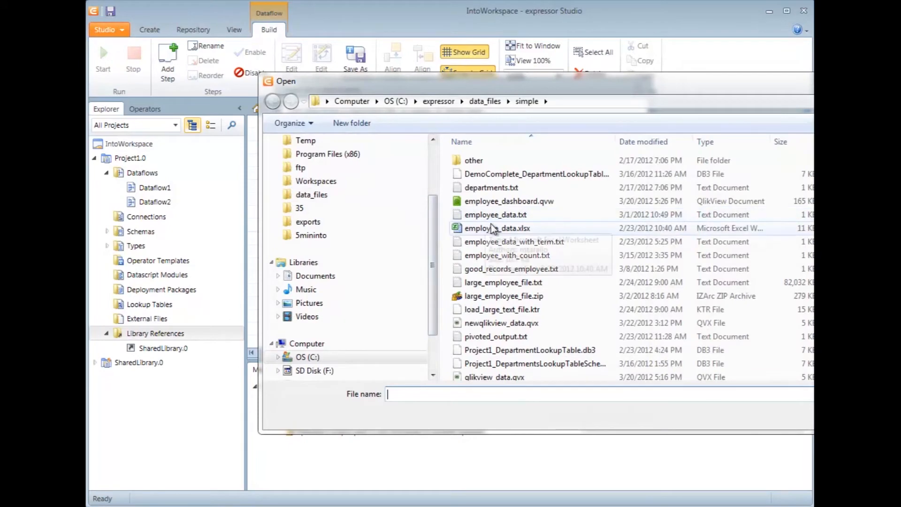
pyautogui.doubleClick(496, 214)
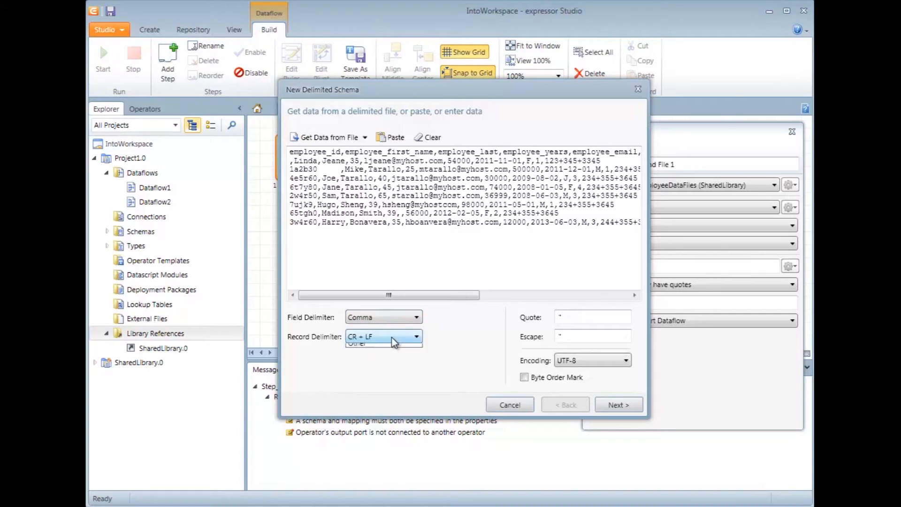
pyautogui.click(394, 338)
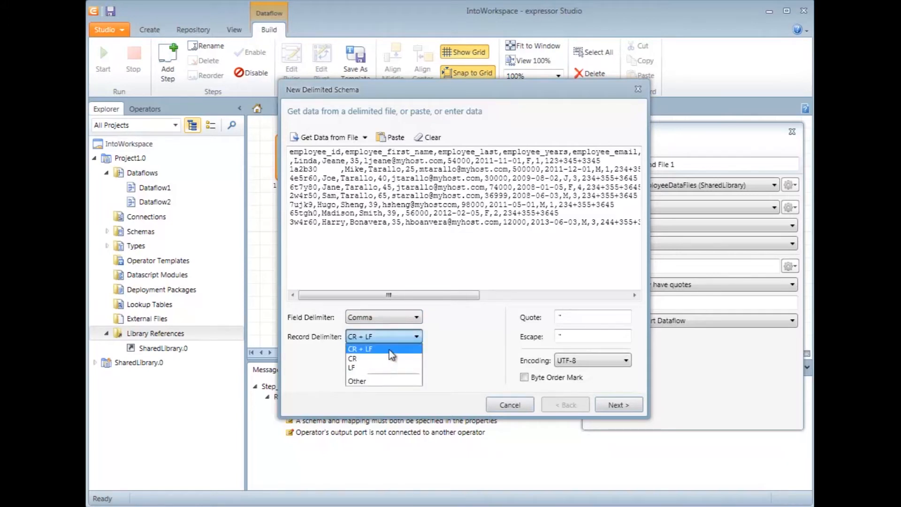
pyautogui.click(392, 349)
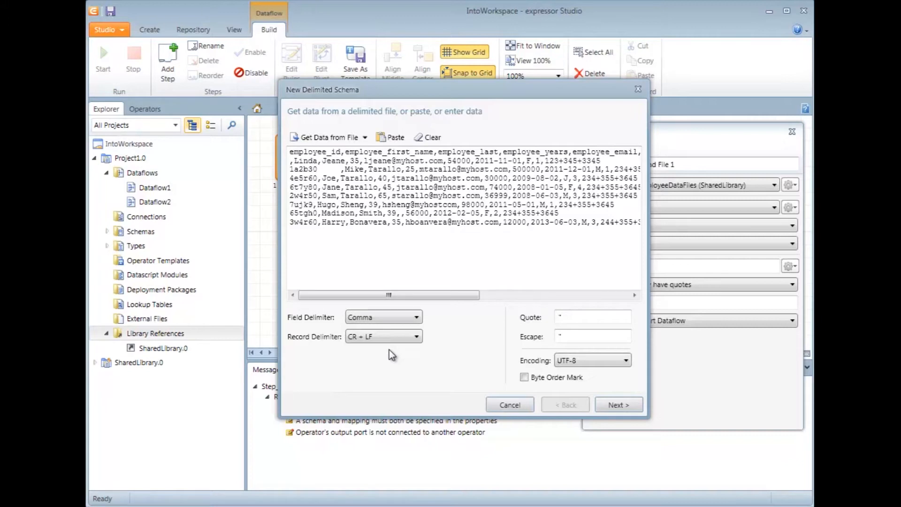
# - Name all schema fields from the header row and save the schema in Project1.0 under the suggested name
pyautogui.click(618, 404)
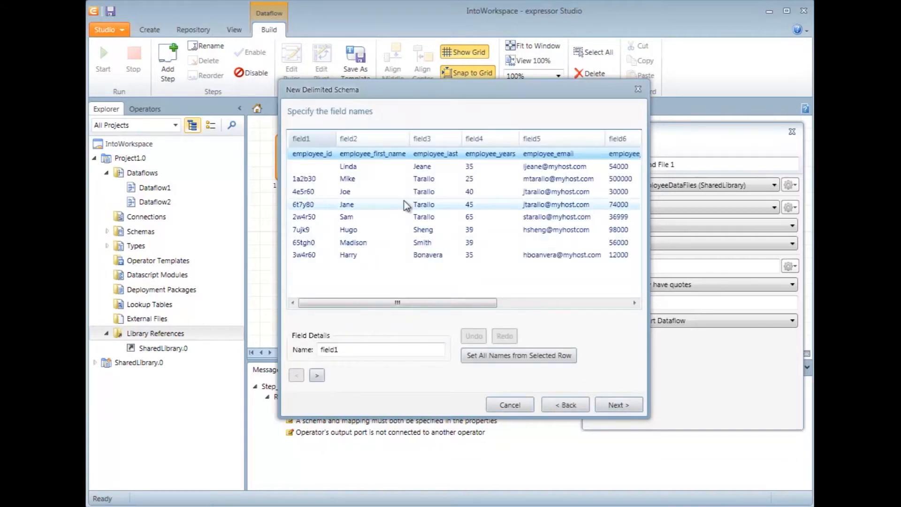
pyautogui.click(322, 155)
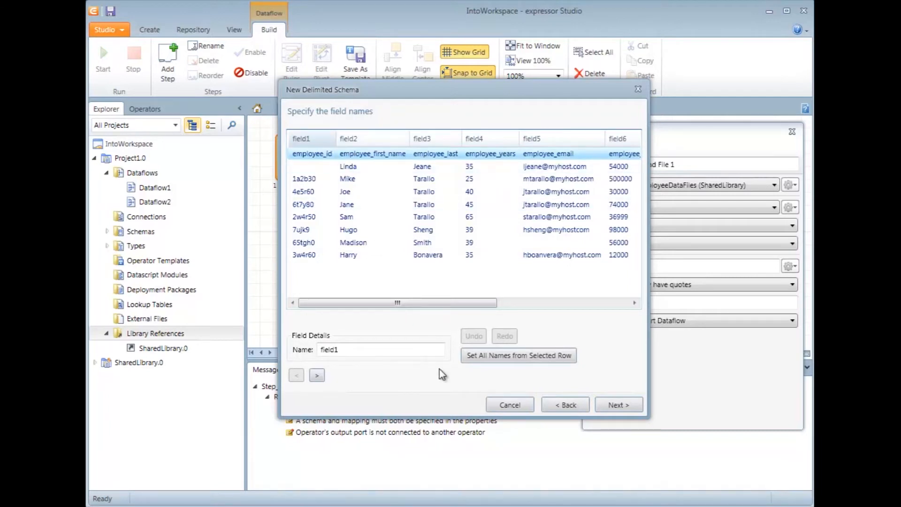
pyautogui.click(486, 365)
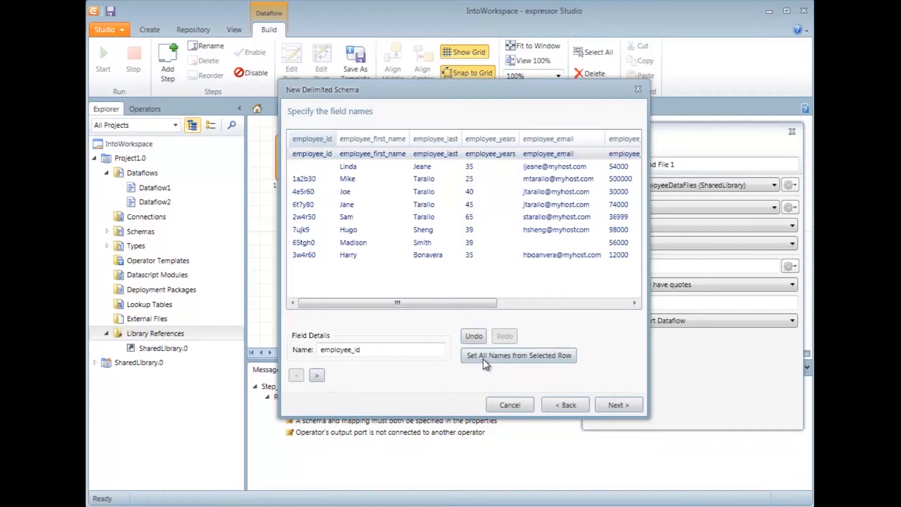
pyautogui.click(615, 406)
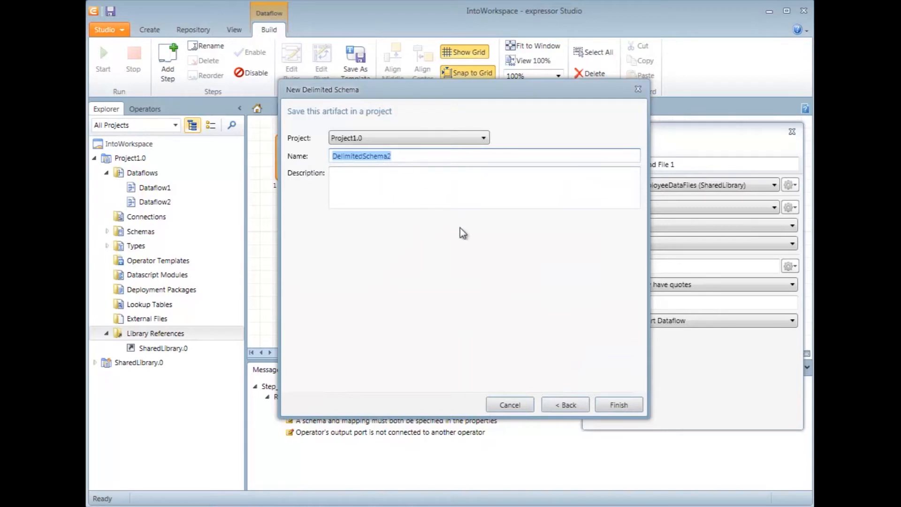
pyautogui.click(620, 406)
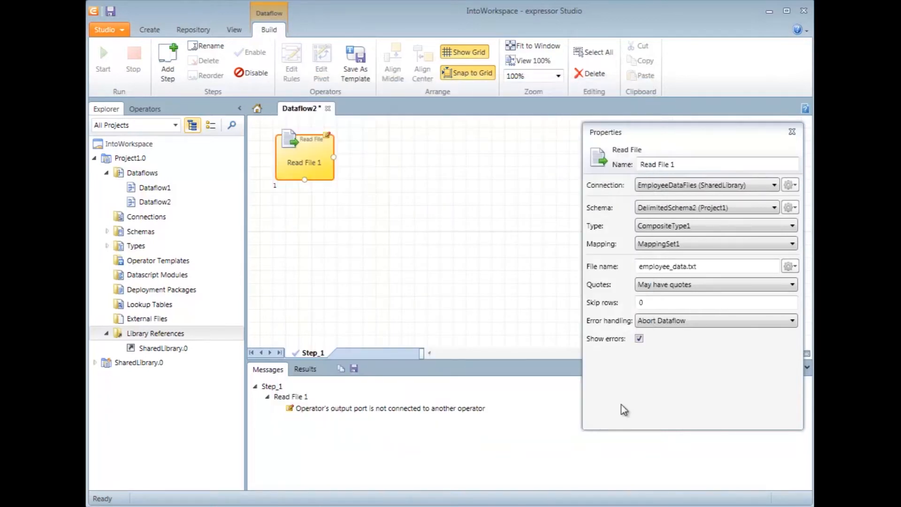
# - Set the Read File operator to skip 1 row
pyautogui.click(668, 303)
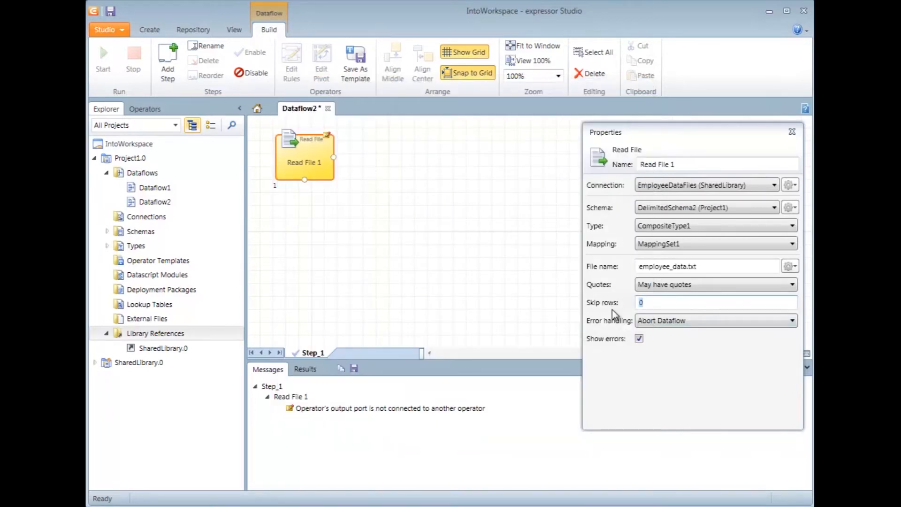
pyautogui.write('1')
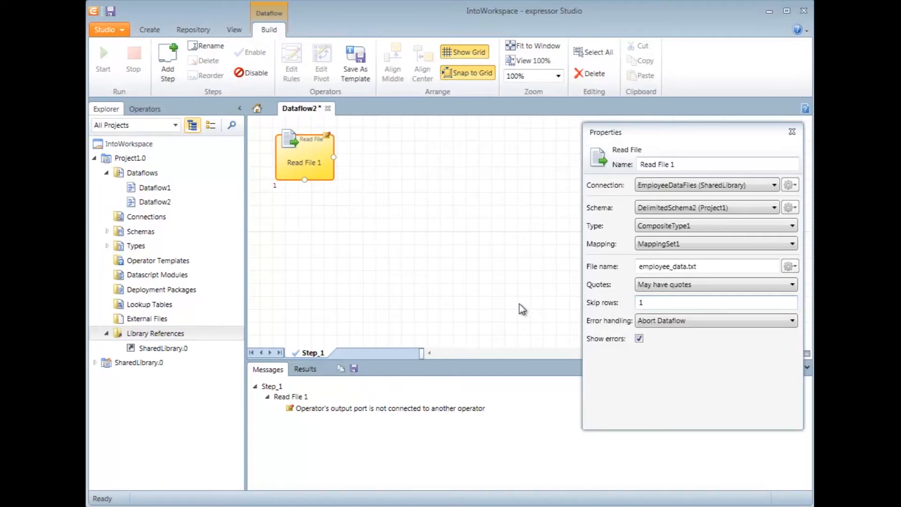
# - Open the operator's selected schema for editing and widen the Name column of the composite type's attributes
pyautogui.click(792, 208)
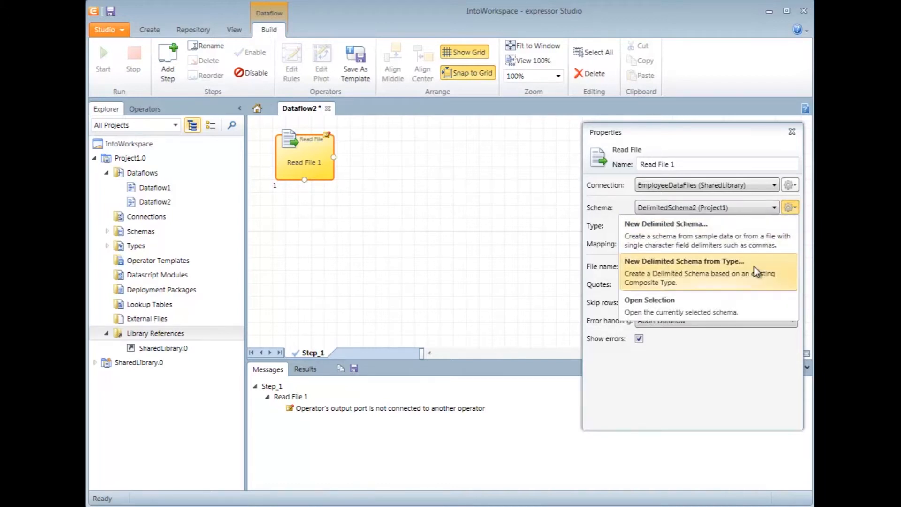
pyautogui.click(735, 300)
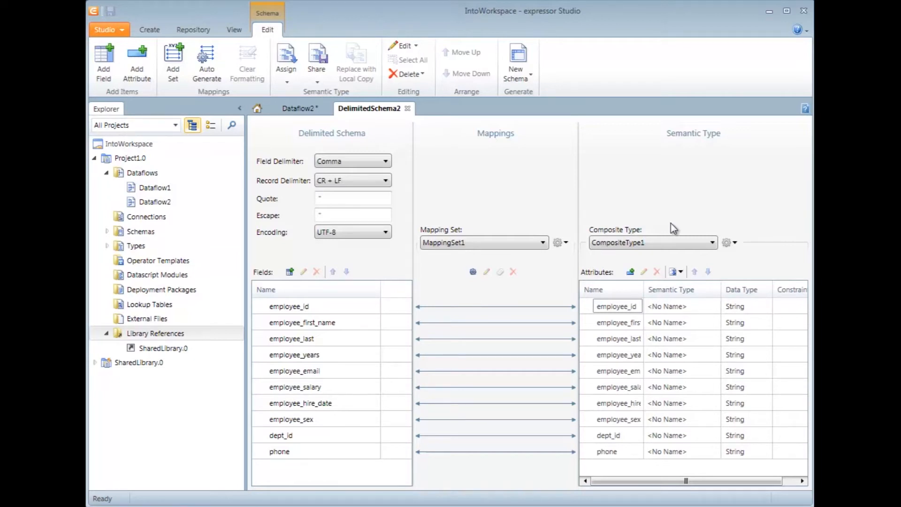
pyautogui.moveTo(643, 289); pyautogui.dragTo(674, 294)
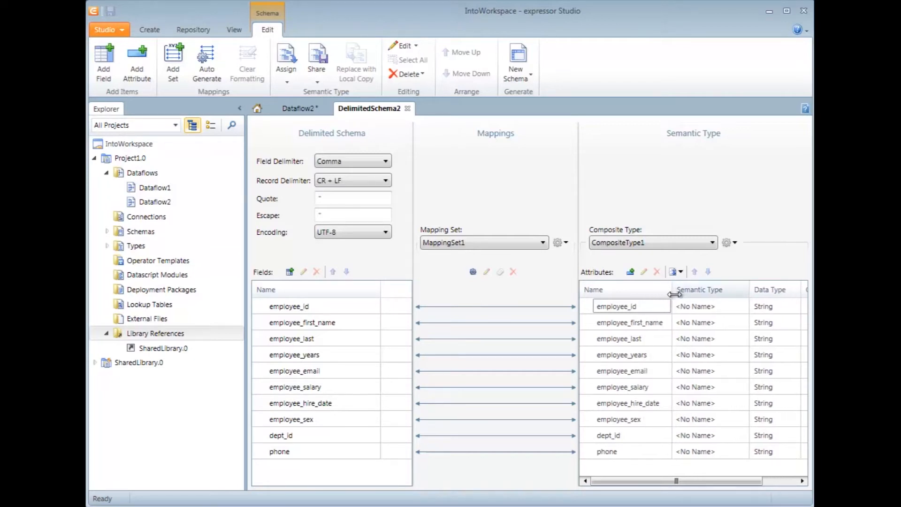
# - Change the data type of the employee_salary attribute to Double
pyautogui.doubleClick(622, 390)
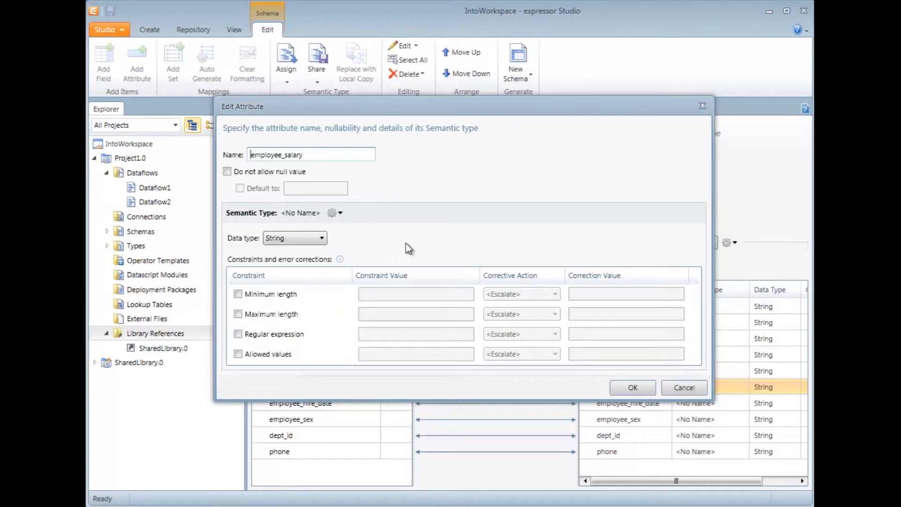
pyautogui.click(314, 239)
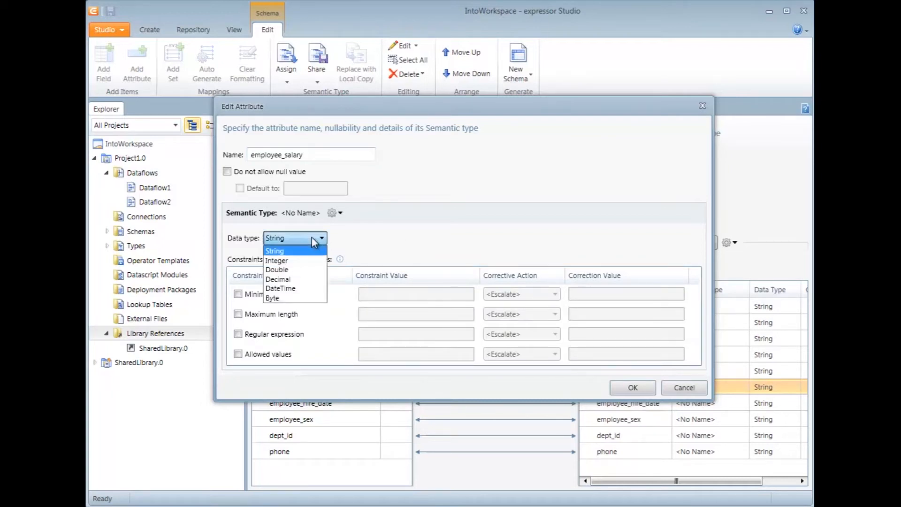
pyautogui.click(315, 271)
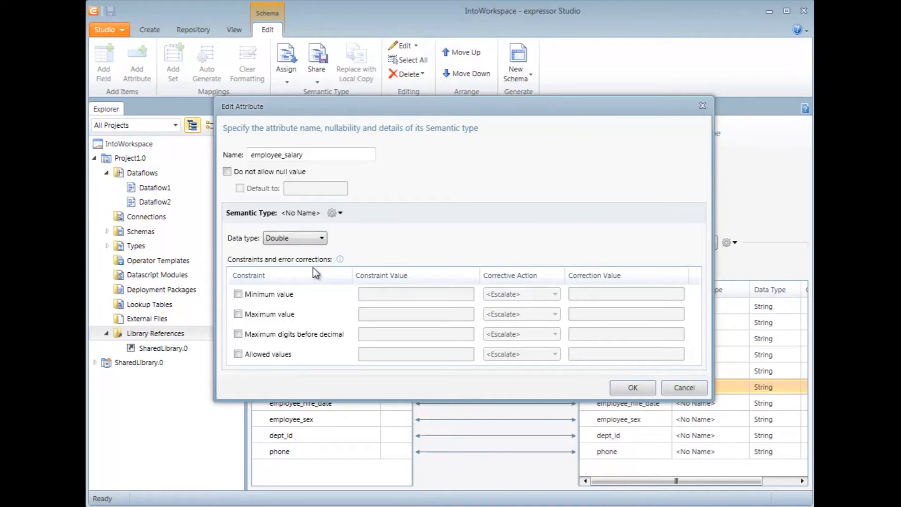
pyautogui.click(629, 385)
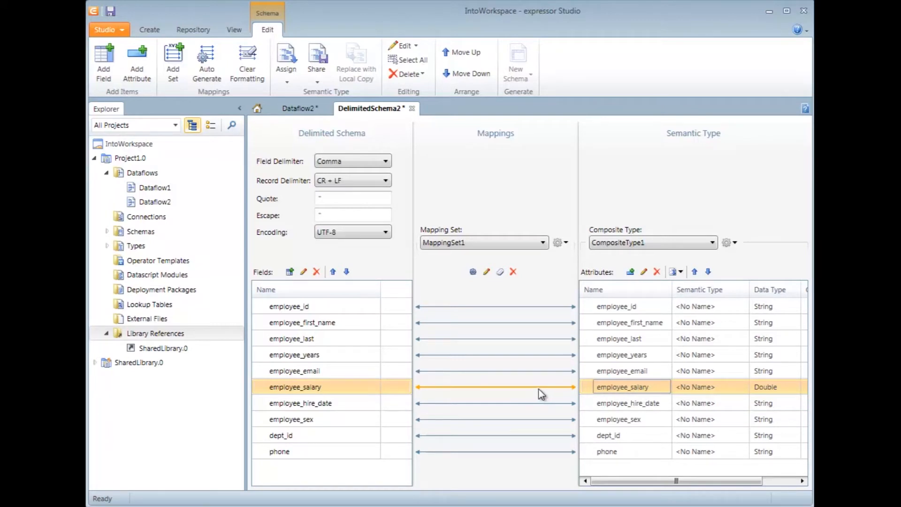
# - Examine the number formatting options of the employee_salary mapping, including locale, currency, grouping and digits, and accept them unchanged
pyautogui.click(486, 271)
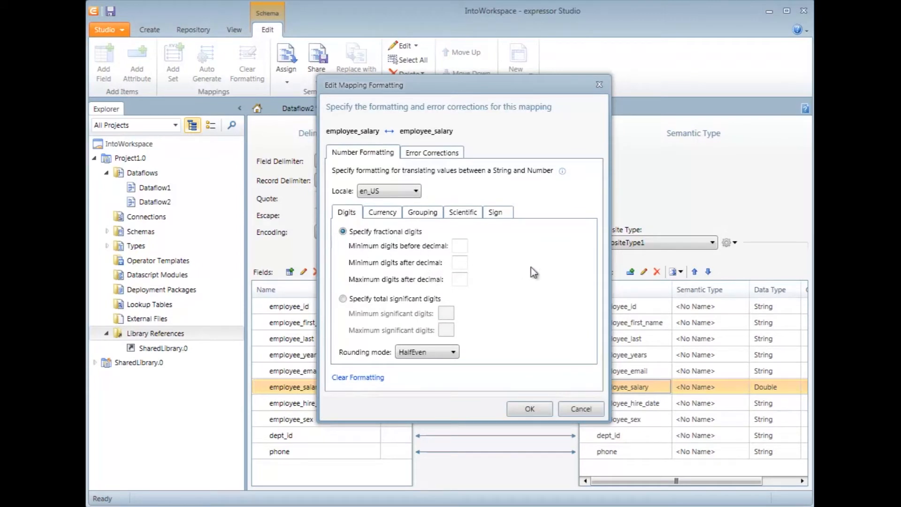
pyautogui.click(416, 192)
pyautogui.click(416, 191)
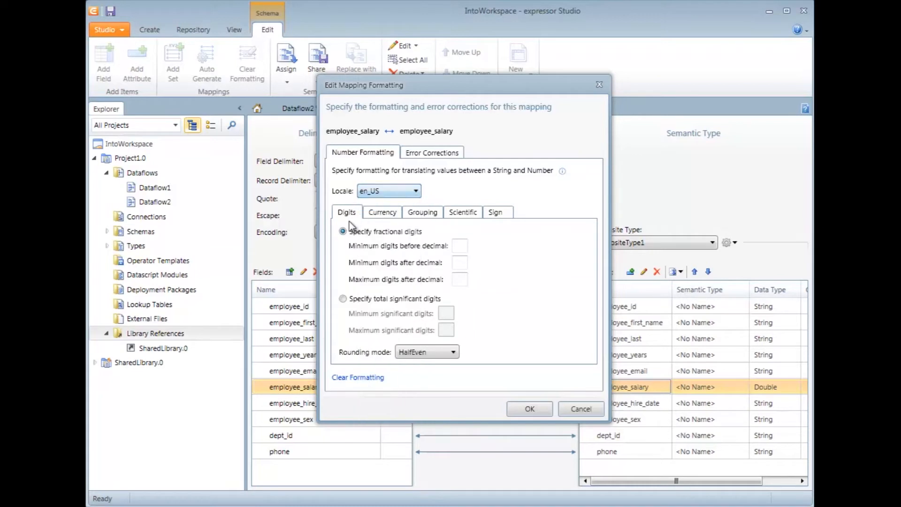
pyautogui.click(379, 215)
pyautogui.click(426, 215)
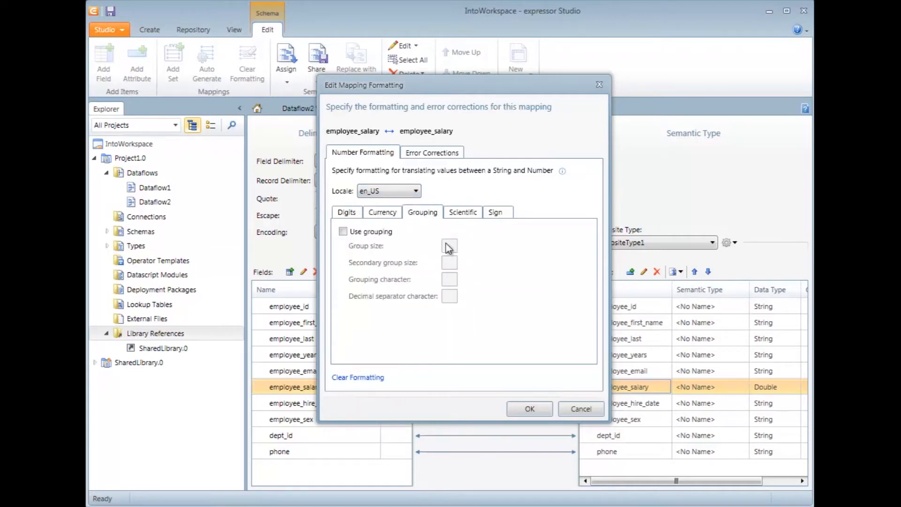
pyautogui.click(353, 216)
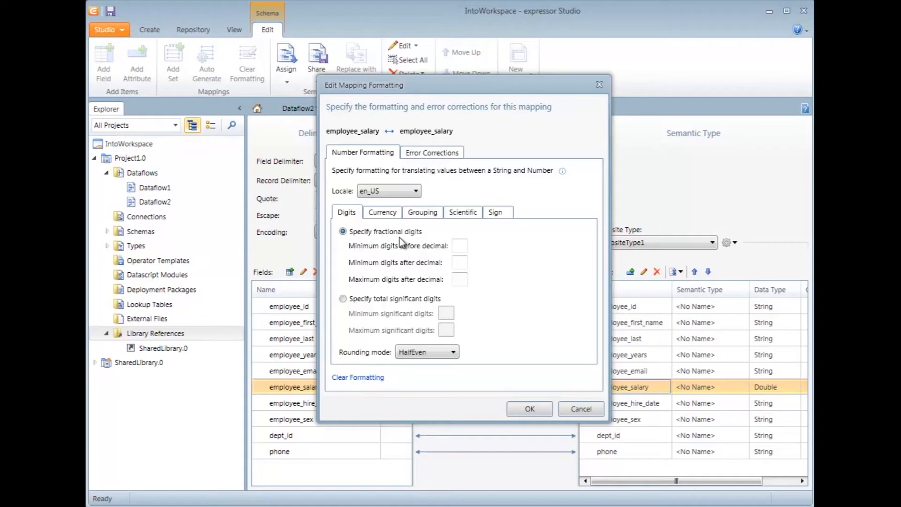
pyautogui.click(519, 408)
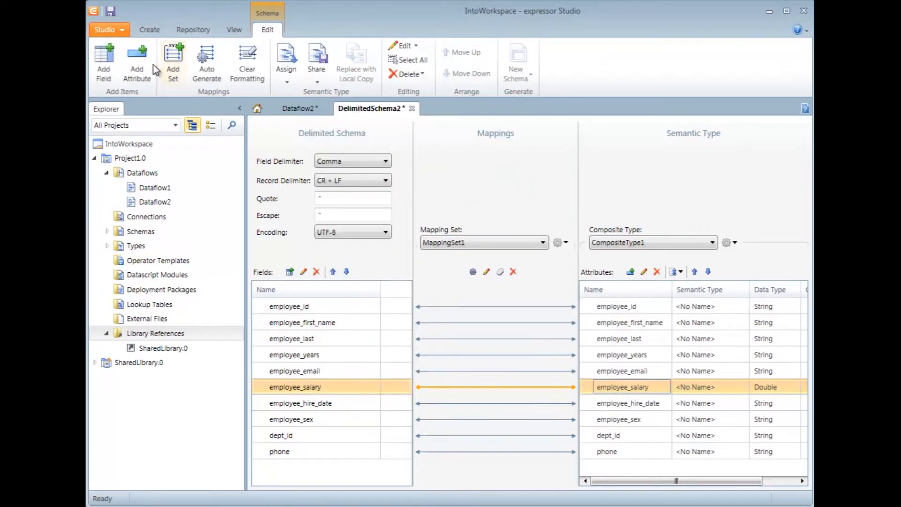
# - Save the edited delimited schema and return to Dataflow2
pyautogui.click(111, 11)
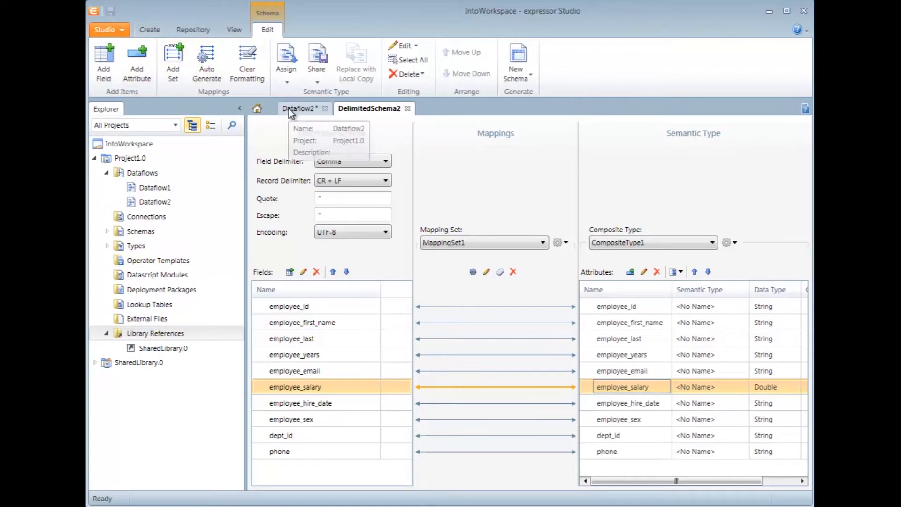
pyautogui.click(287, 111)
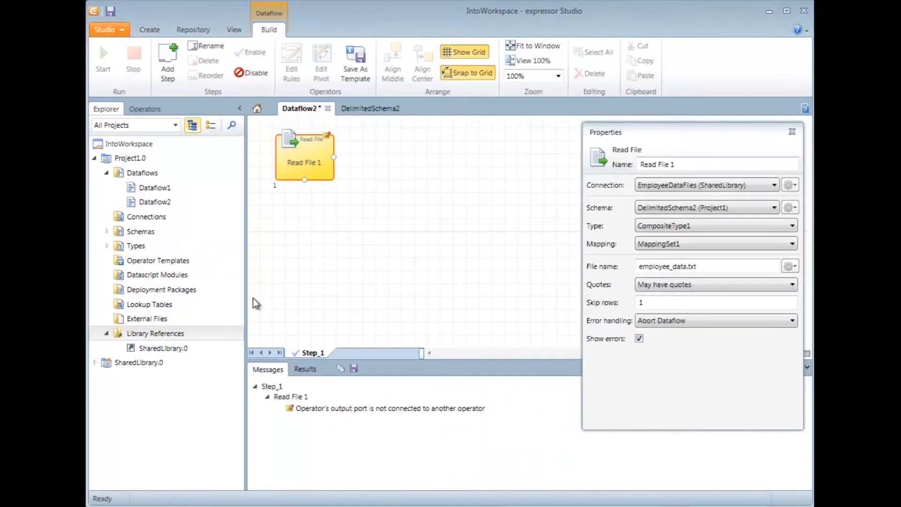
# - Add a Transform operator beside Read File 1 and connect the Read File output to its input
pyautogui.click(145, 109)
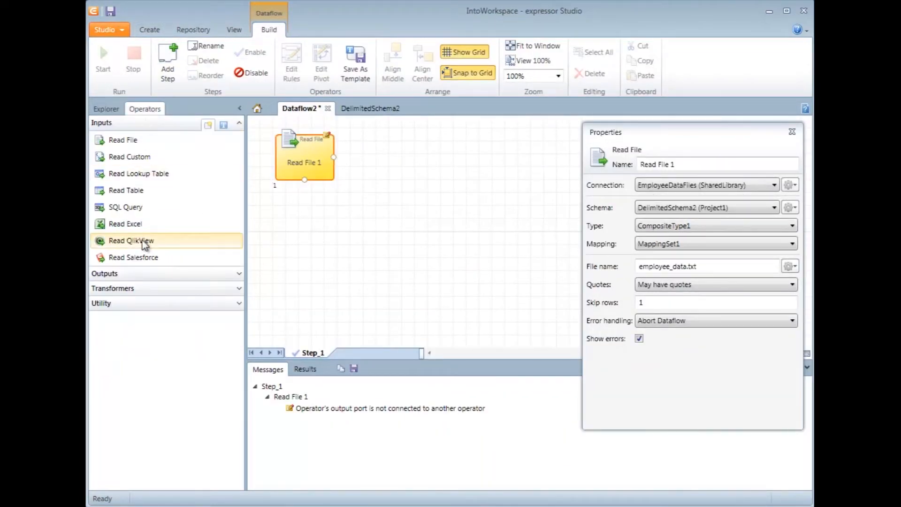
pyautogui.click(139, 288)
pyautogui.moveTo(121, 339); pyautogui.dragTo(407, 162)
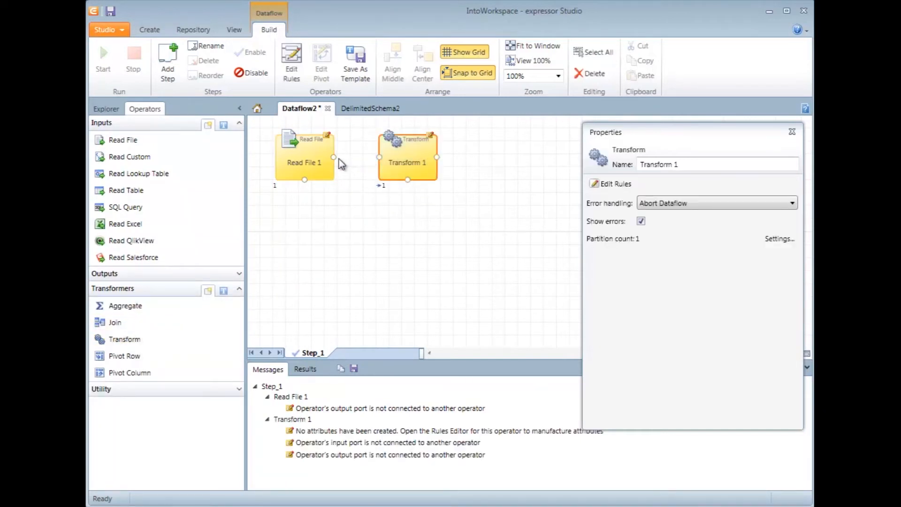
pyautogui.moveTo(334, 158); pyautogui.dragTo(379, 156)
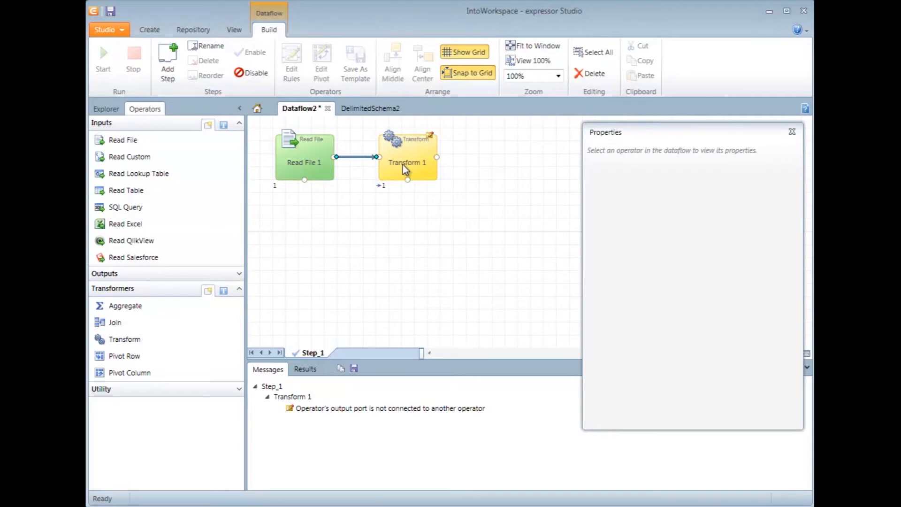
# - Open the rules of the Transform 1 operator and narrow the Rules Editor window so it fits on screen
pyautogui.click(402, 163)
pyautogui.doubleClick(403, 164)
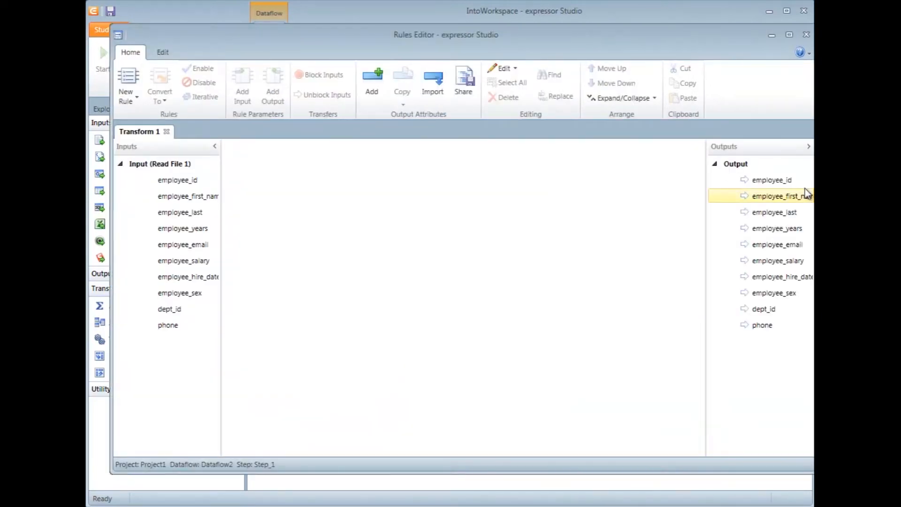
pyautogui.moveTo(811, 194); pyautogui.dragTo(796, 195)
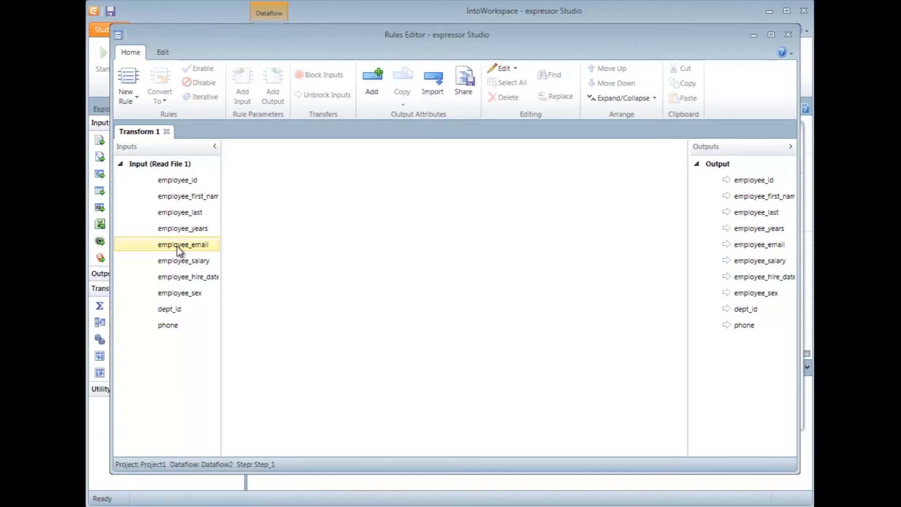
# - Add an output attribute named bonus_amount with the Double data type
pyautogui.click(376, 94)
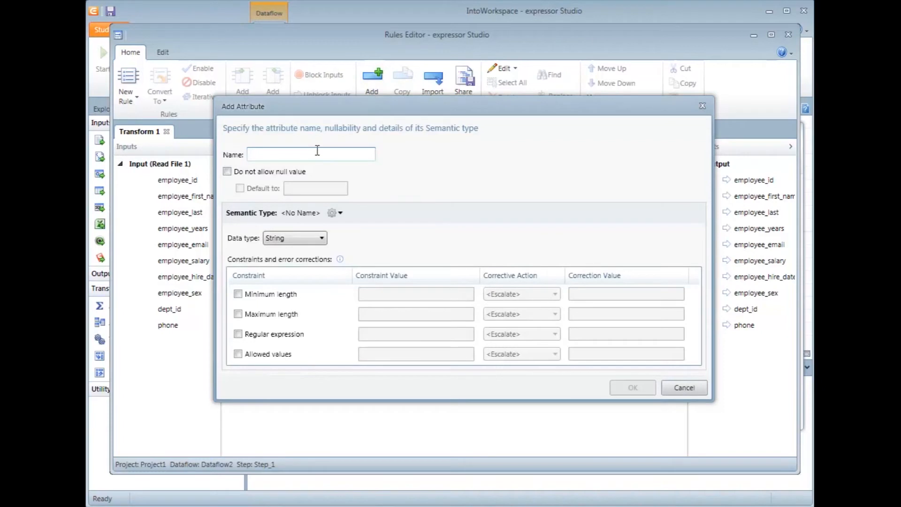
pyautogui.write('bonus')
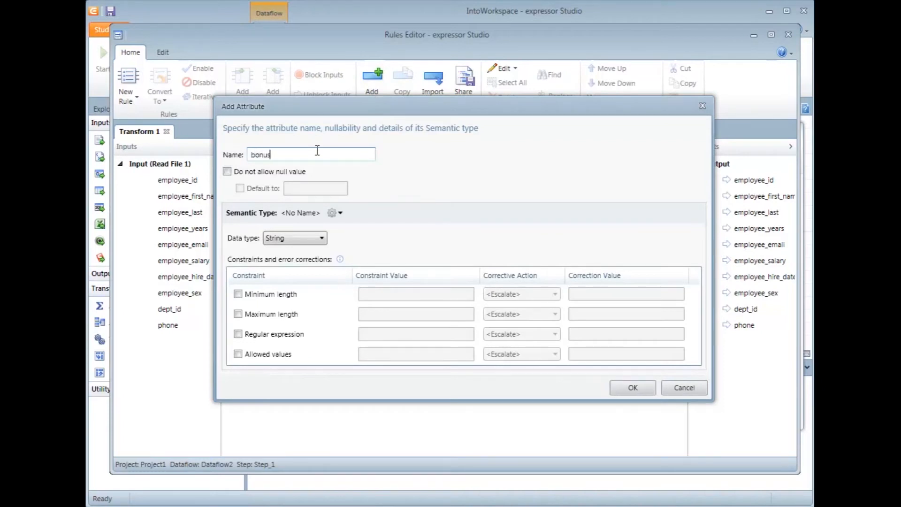
pyautogui.write('_amount')
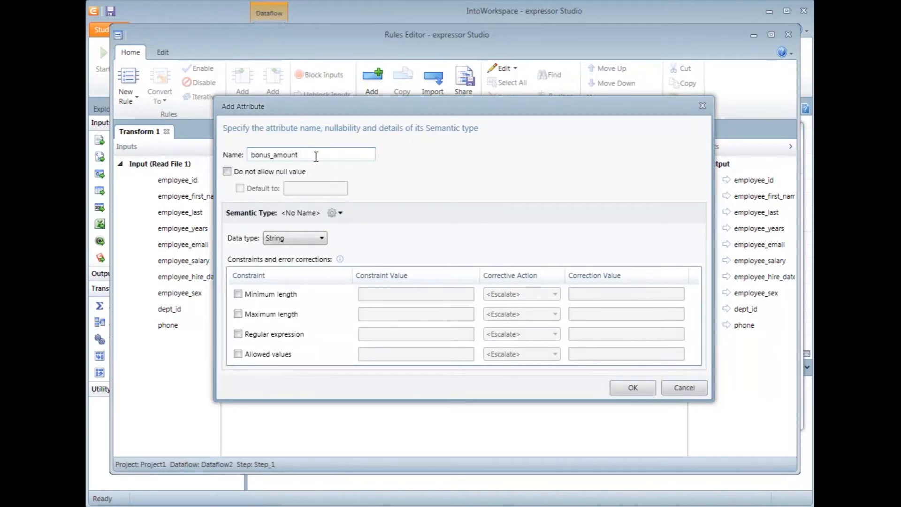
pyautogui.click(297, 237)
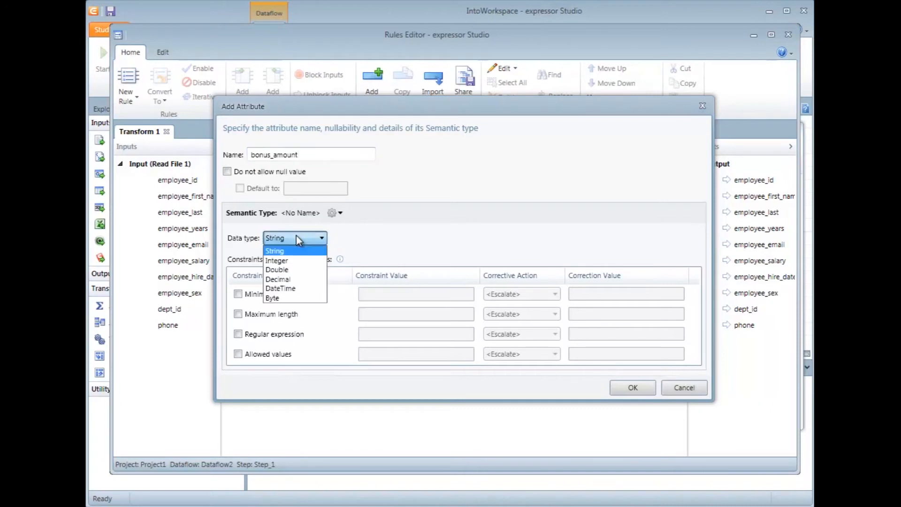
pyautogui.click(298, 270)
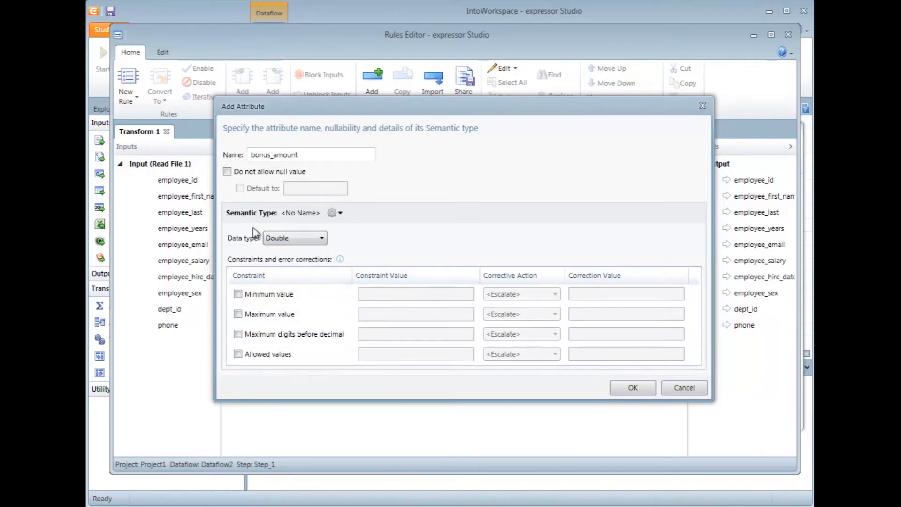
pyautogui.click(629, 389)
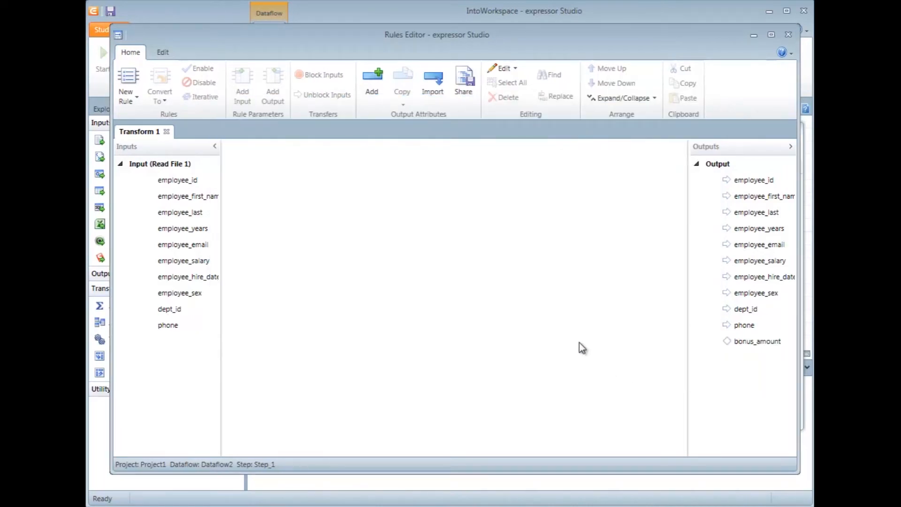
# - Create an expression rule with employee_salary as its input and bonus_amount as its output
pyautogui.click(128, 101)
pyautogui.click(151, 117)
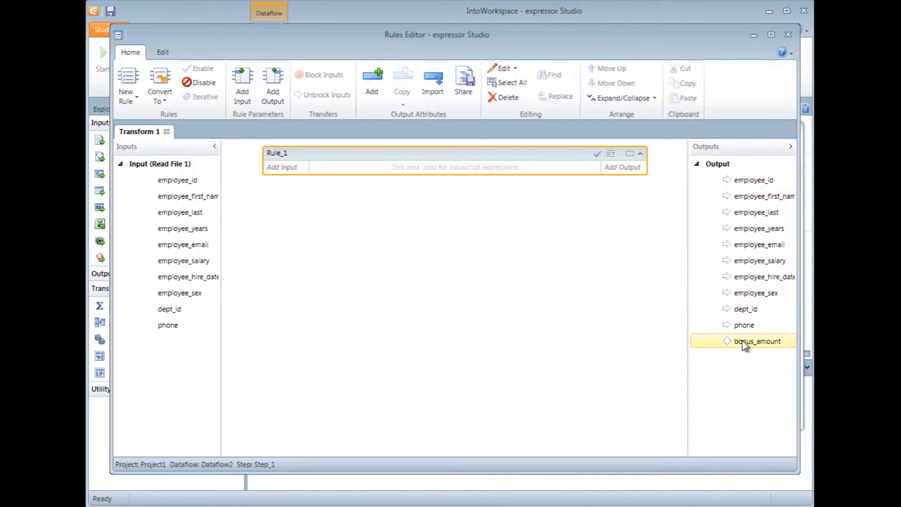
pyautogui.moveTo(742, 342)
pyautogui.moveTo(742, 342); pyautogui.dragTo(625, 170)
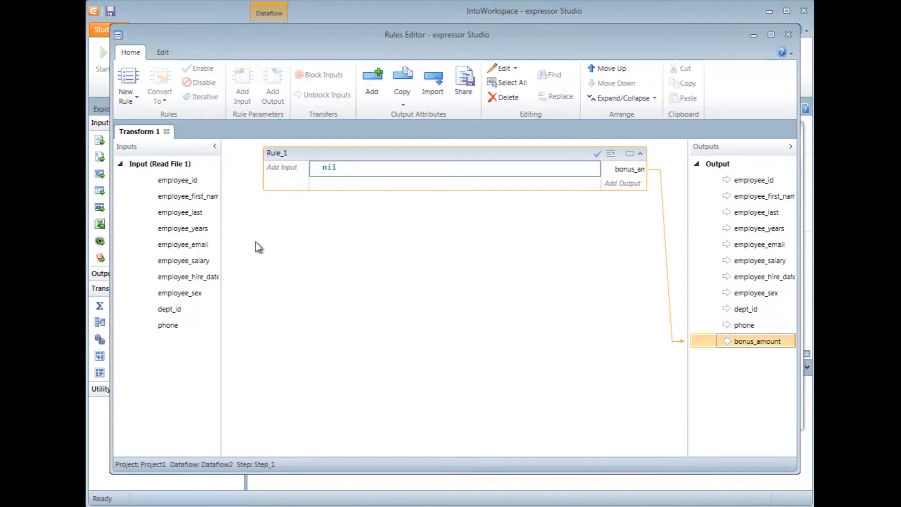
pyautogui.moveTo(179, 270); pyautogui.dragTo(293, 170)
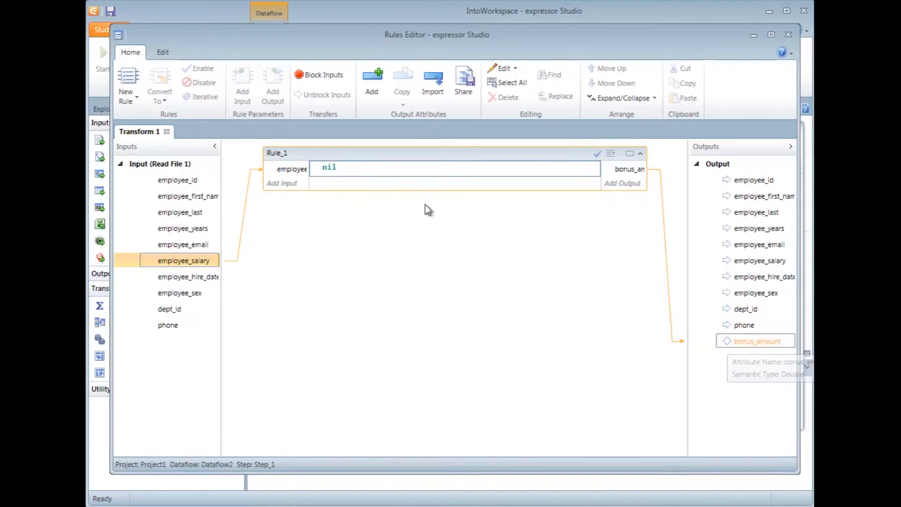
# - Clear the default nil expression from the bonus_amount rule
pyautogui.click(348, 167)
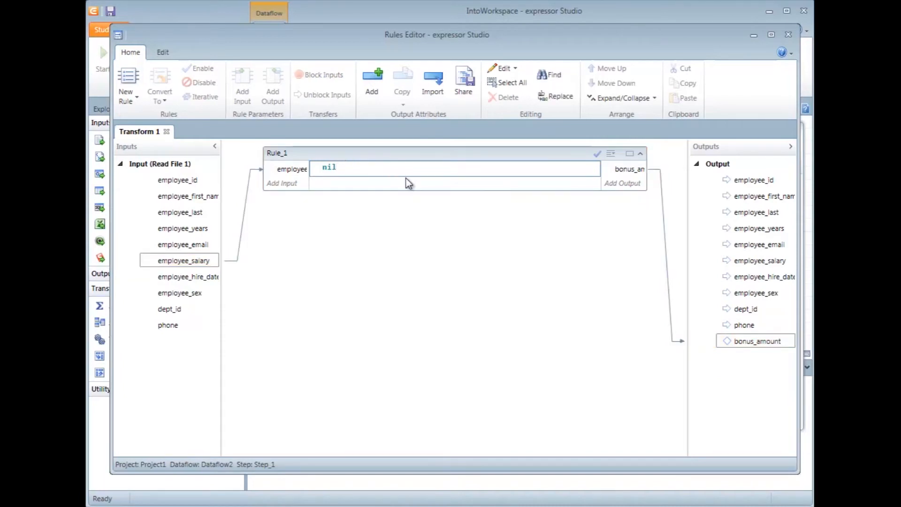
pyautogui.press('BackSpace')
pyautogui.press('BackSpace')
pyautogui.press('BackSpace')
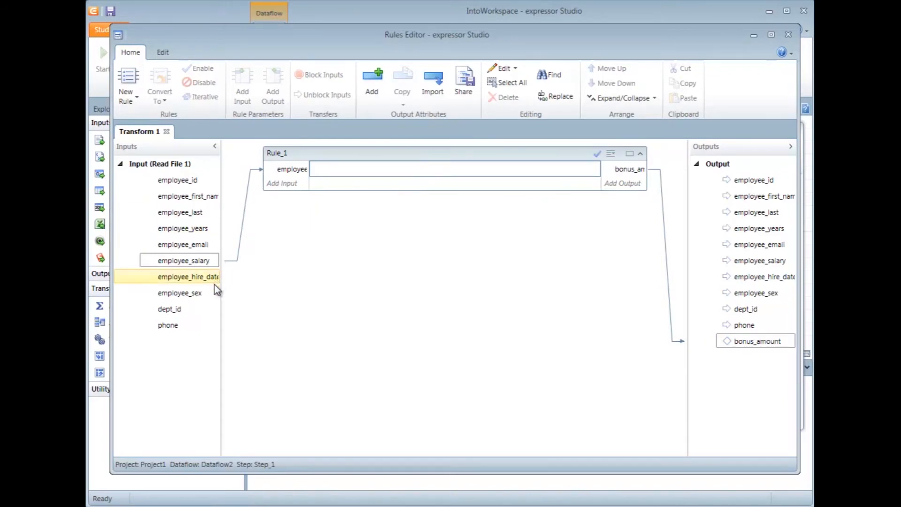
# - Block the dept_id input attribute from transferring to the output
pyautogui.click(187, 310)
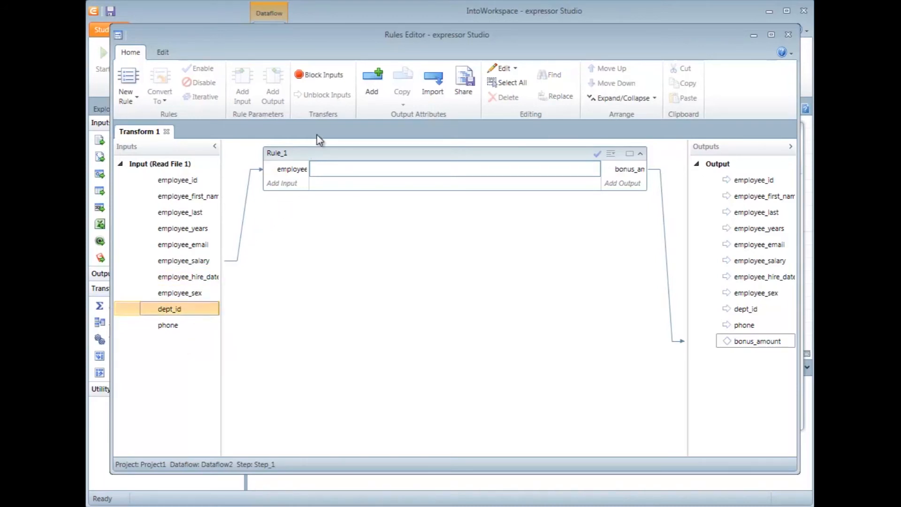
pyautogui.click(325, 78)
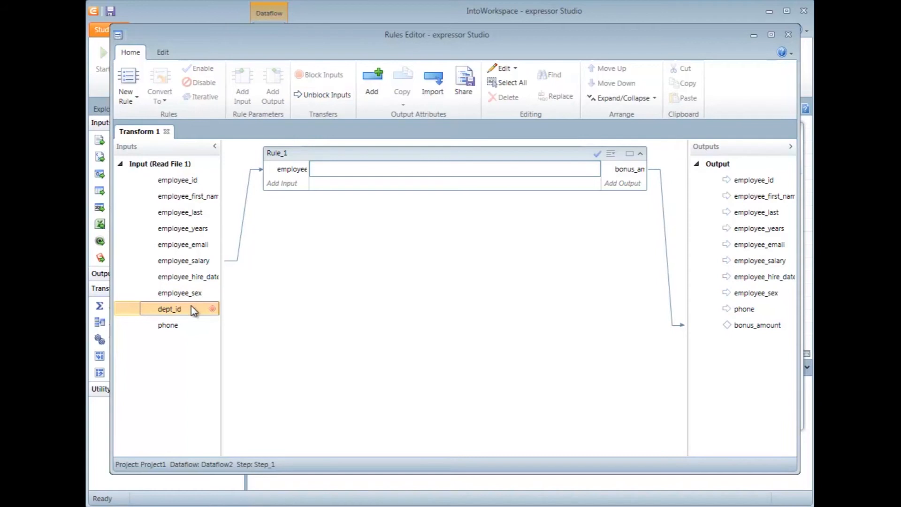
pyautogui.moveTo(190, 306)
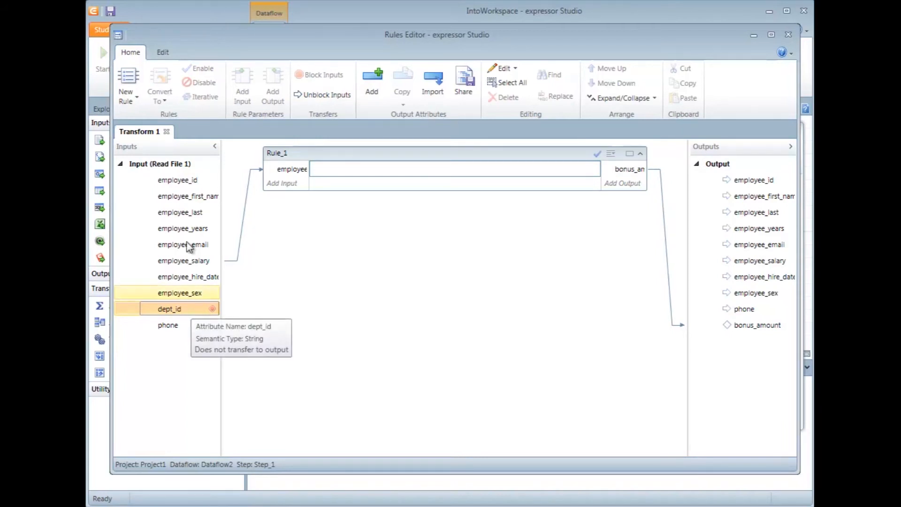
pyautogui.click(126, 92)
pyautogui.click(152, 125)
pyautogui.moveTo(181, 308); pyautogui.dragTo(300, 229)
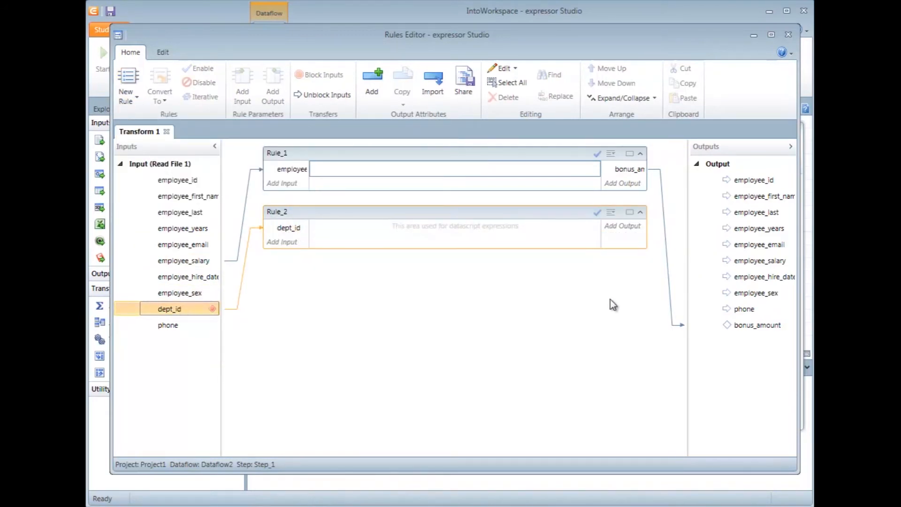
pyautogui.click(379, 217)
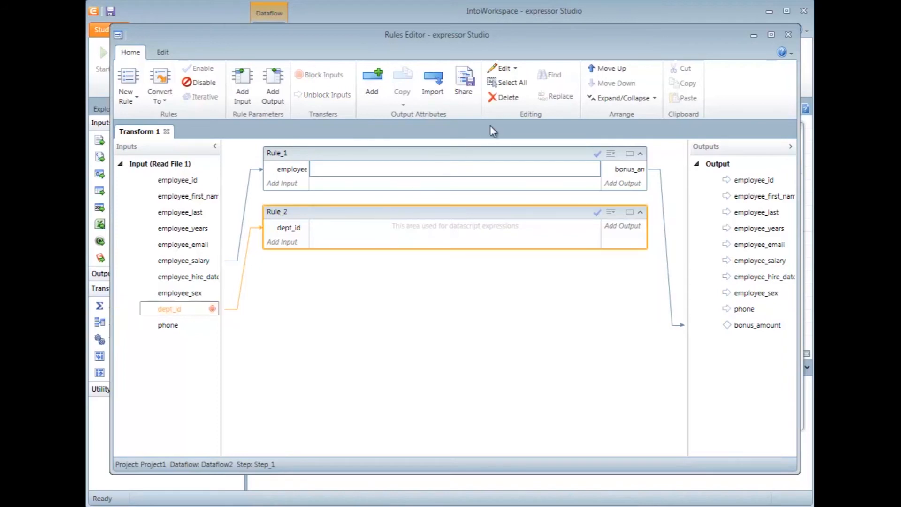
pyautogui.click(503, 97)
pyautogui.click(436, 269)
# - Widen the input parameter column of Rule_1 and start its expression with the completed keyword input
pyautogui.moveTo(310, 169); pyautogui.dragTo(328, 169)
pyautogui.click(508, 173)
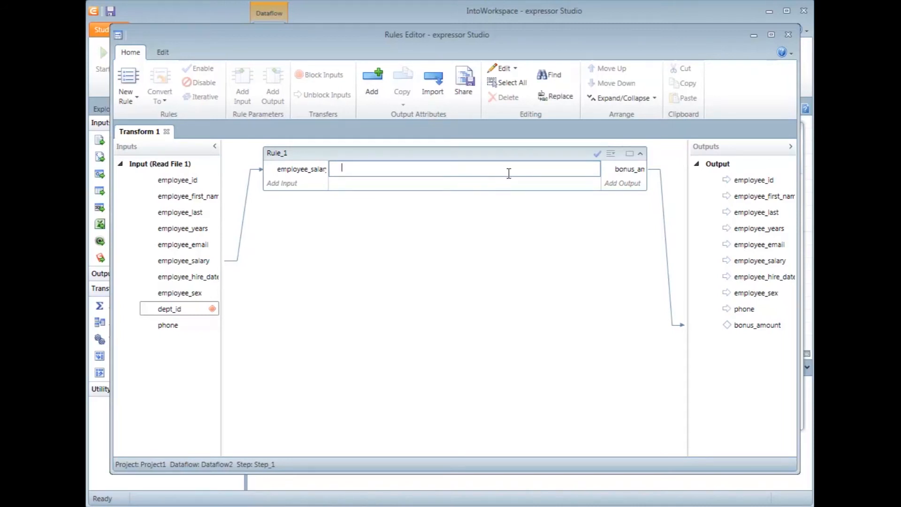
pyautogui.write('in')
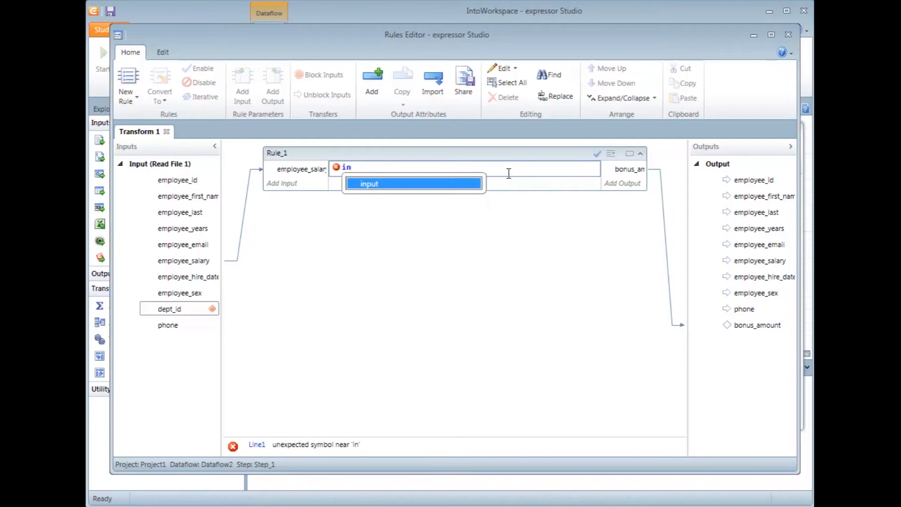
pyautogui.press('Return')
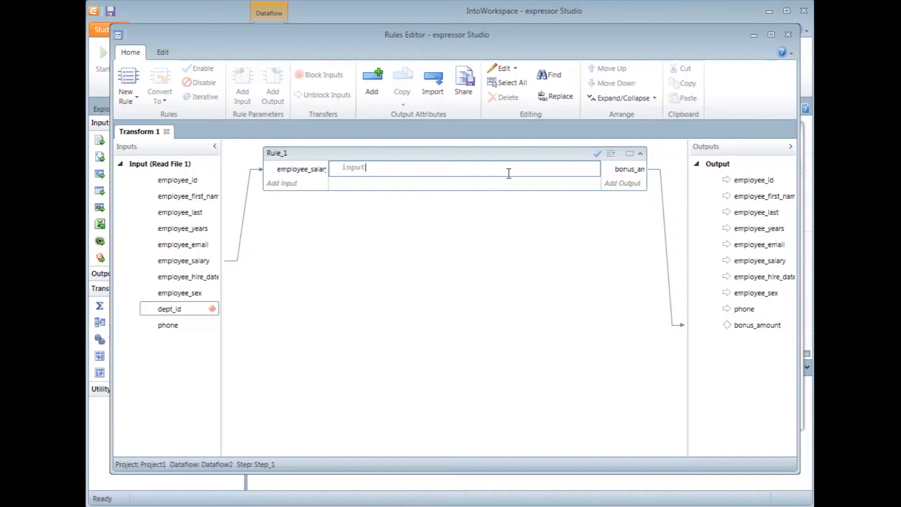
# - Rename the rule's employee_salary input parameter to my_salary
pyautogui.doubleClick(305, 169)
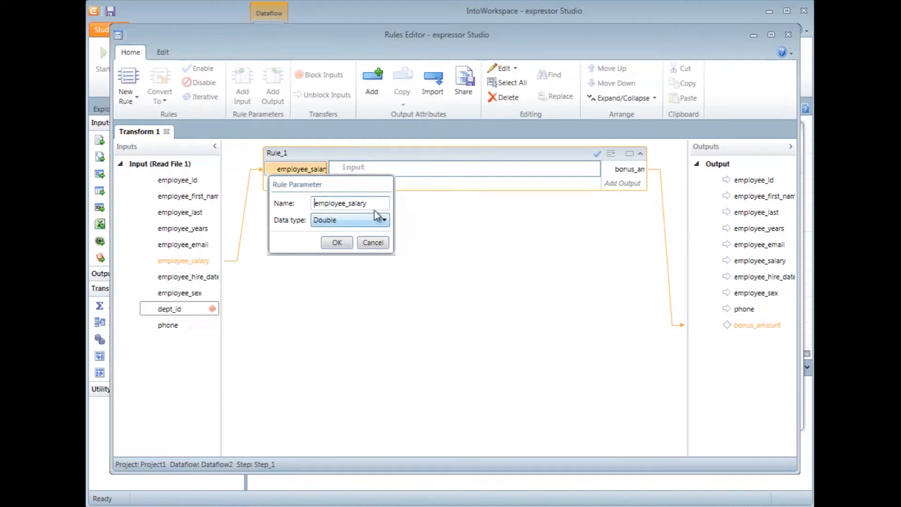
pyautogui.moveTo(380, 202); pyautogui.dragTo(264, 197)
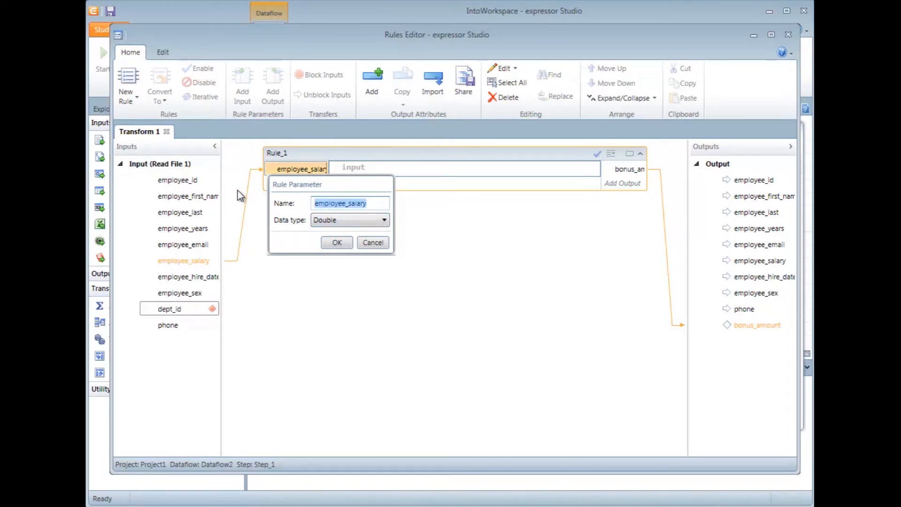
pyautogui.write('my_salary')
pyautogui.click(336, 242)
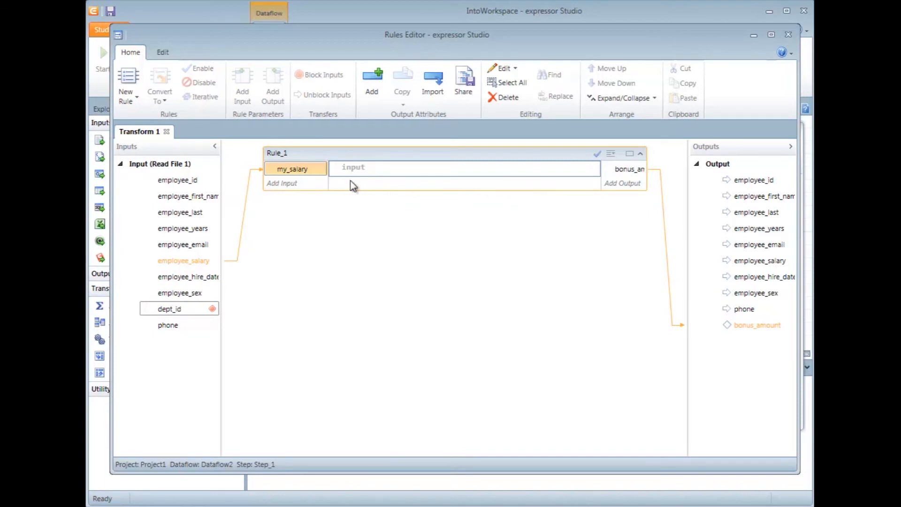
# - Set the expression of Rule_1 to input.my_salary * .10
pyautogui.click(387, 167)
pyautogui.write('in')
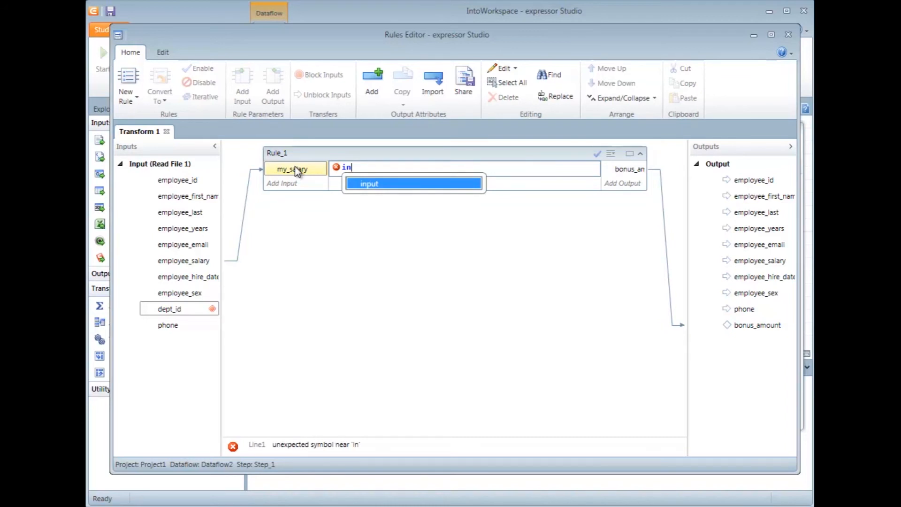
pyautogui.press('Return')
pyautogui.write('.')
pyautogui.press('Down')
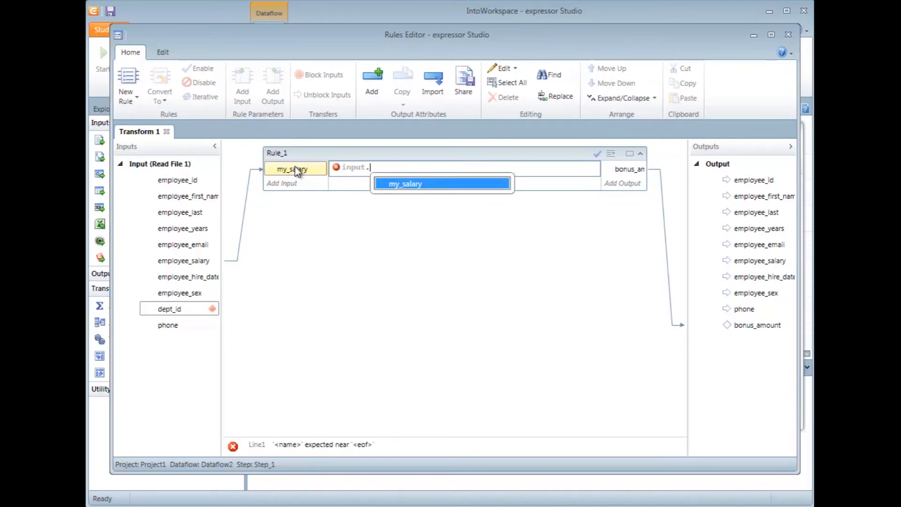
pyautogui.press('Return')
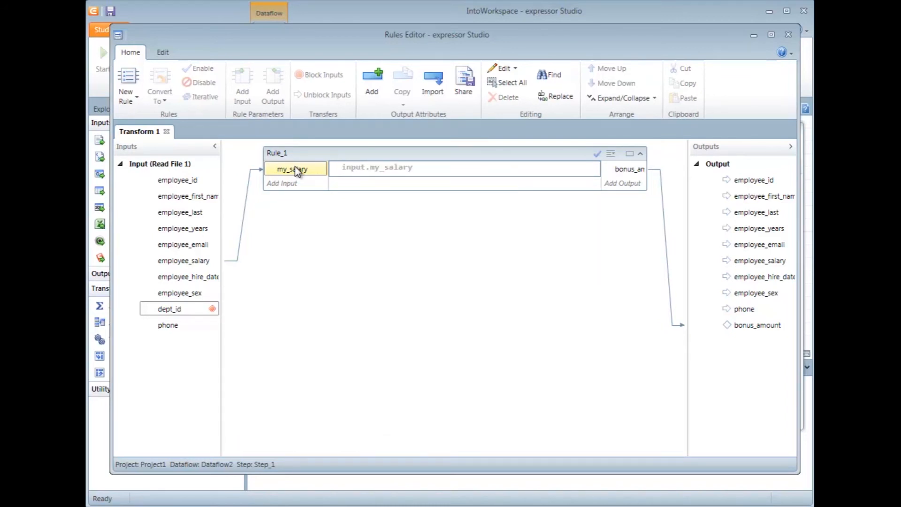
pyautogui.write('* .10')
# - Add a second output attribute named full_name, keeping the String data type
pyautogui.click(375, 81)
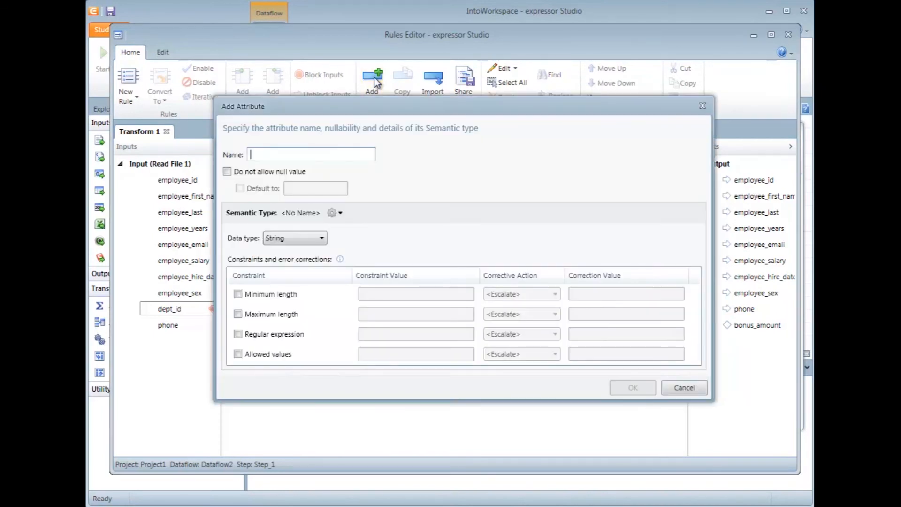
pyautogui.write('tull_name')
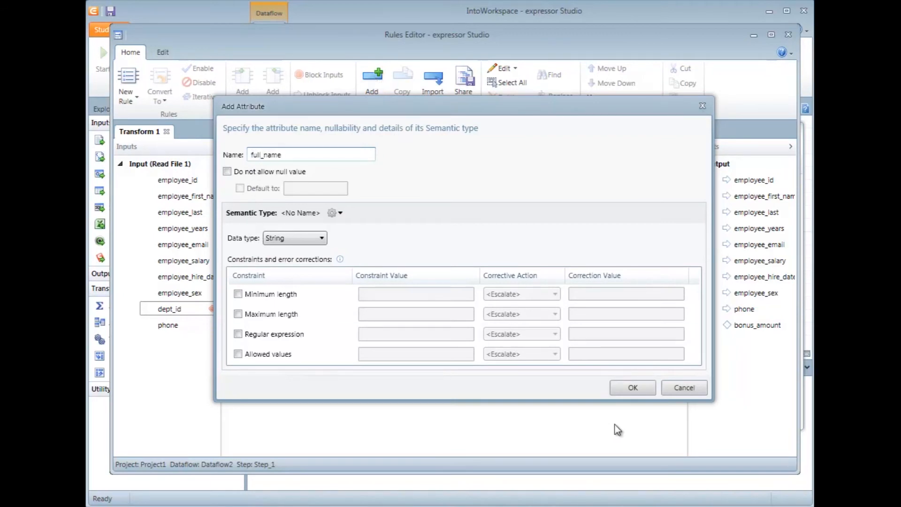
pyautogui.click(629, 388)
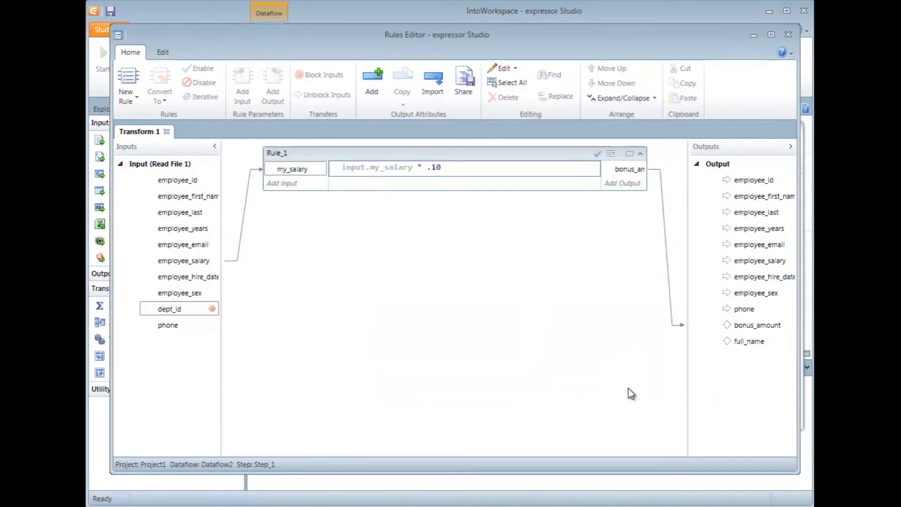
# - Add an expression rule that outputs to full_name and takes employee_first_name and employee_last as its inputs
pyautogui.click(137, 98)
pyautogui.click(150, 117)
pyautogui.moveTo(722, 341); pyautogui.dragTo(616, 226)
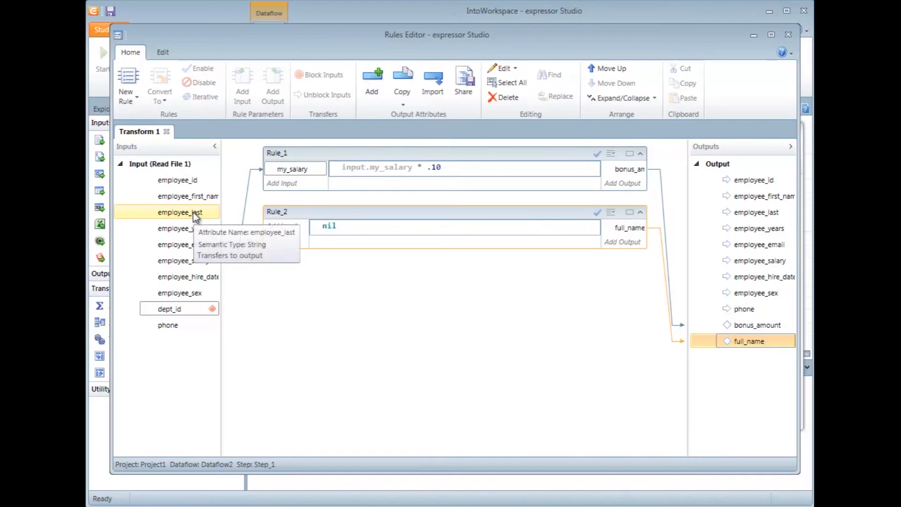
pyautogui.moveTo(190, 197); pyautogui.dragTo(273, 230)
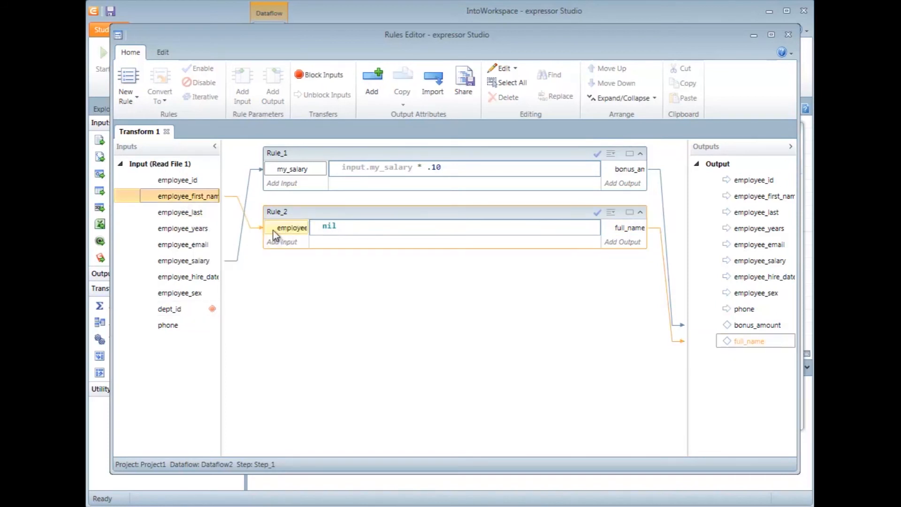
pyautogui.moveTo(185, 212); pyautogui.dragTo(292, 249)
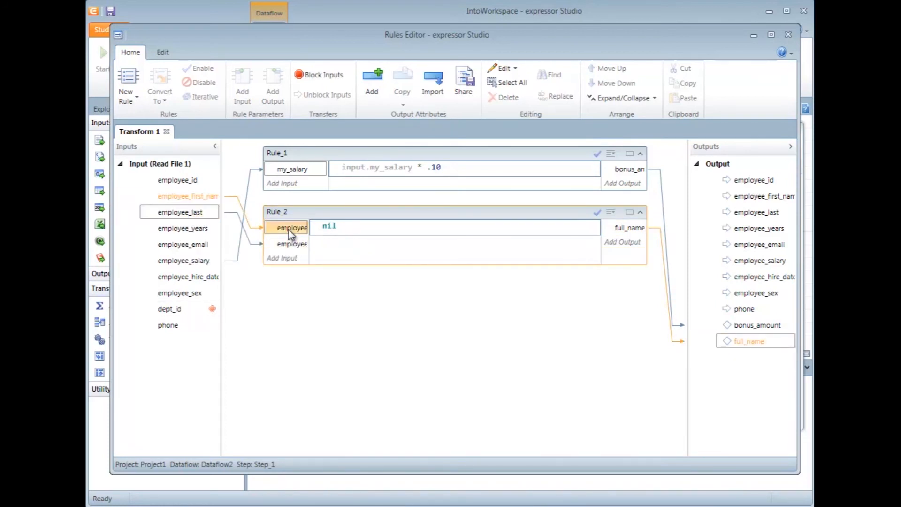
# - Rename Rule_2's input parameters employee_first_name to fname and employee_last to lname
pyautogui.doubleClick(289, 230)
pyautogui.doubleClick(328, 262)
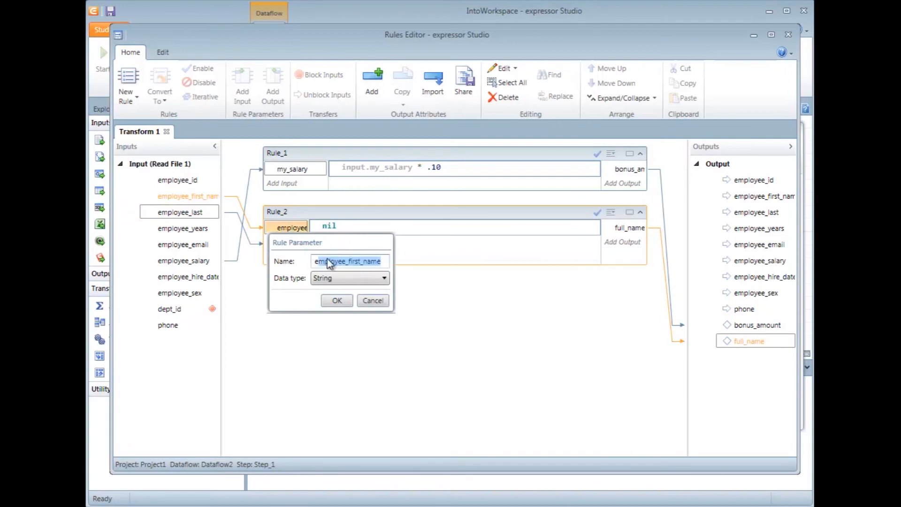
pyautogui.write('fname')
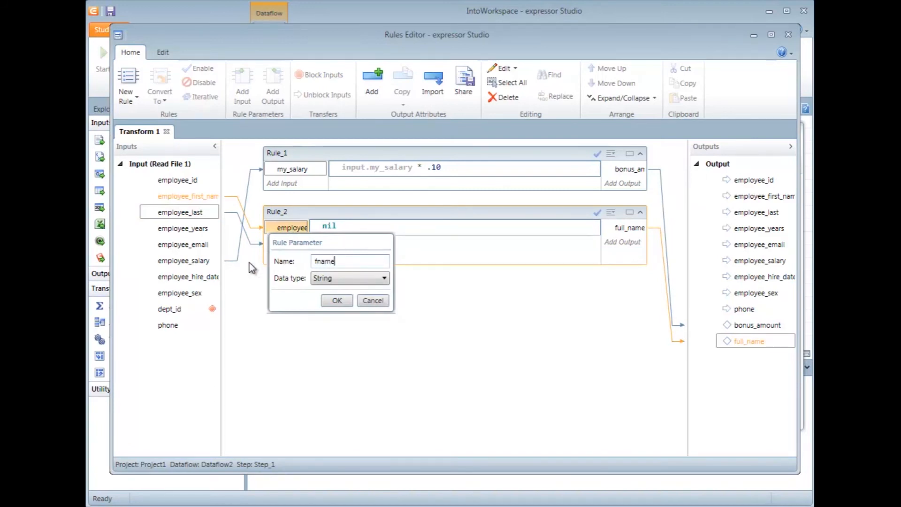
pyautogui.click(333, 300)
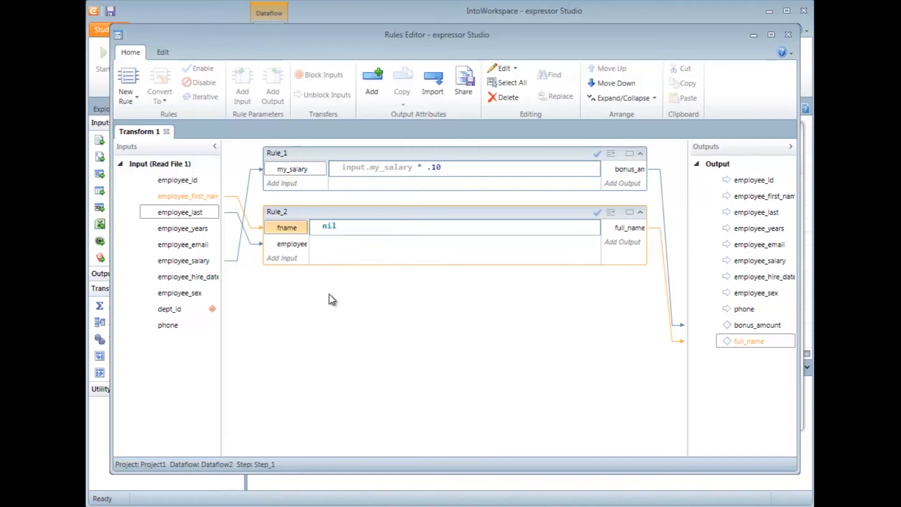
pyautogui.doubleClick(289, 249)
pyautogui.doubleClick(370, 275)
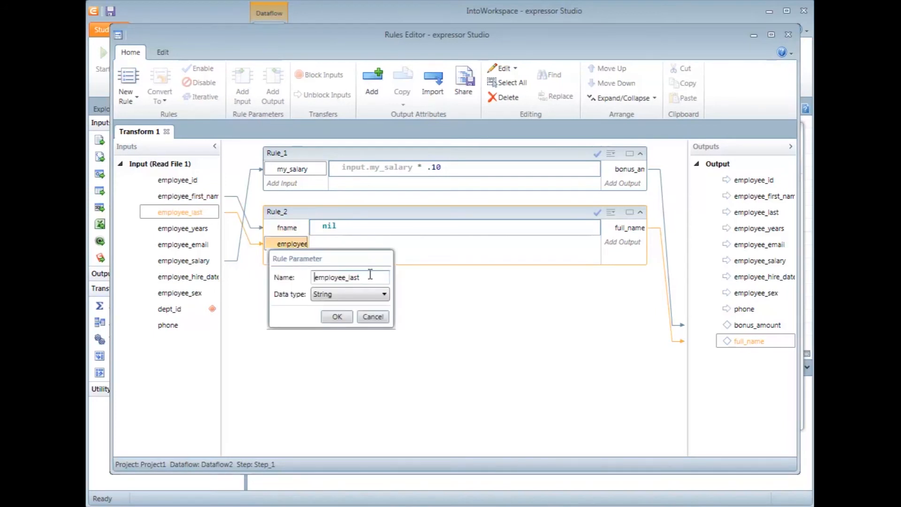
pyautogui.write('lname')
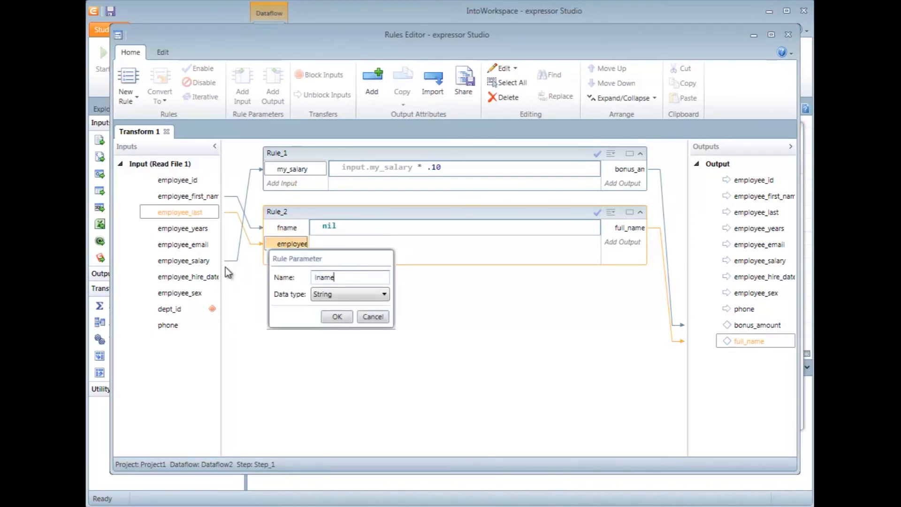
pyautogui.click(337, 317)
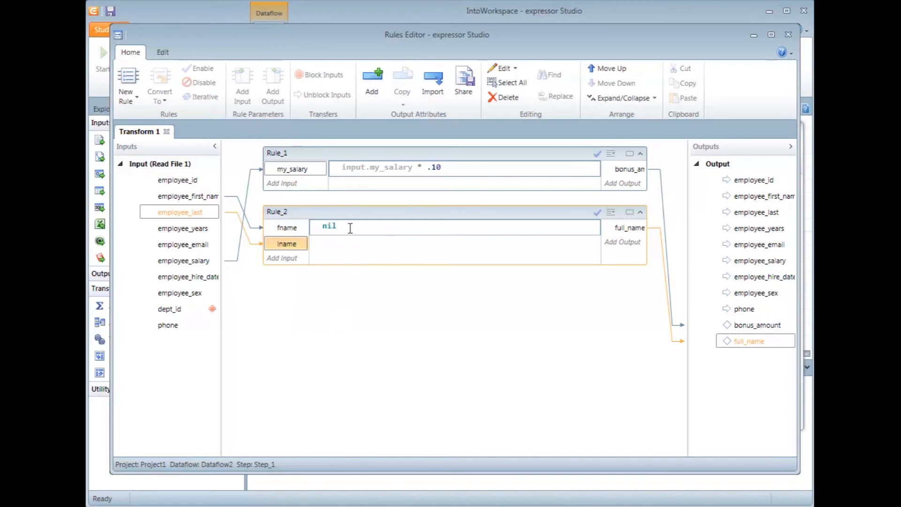
# - Replace Rule_2's nil expression with input.lname .. ", " .. input.fname and close the Rules Editor
pyautogui.doubleClick(328, 226)
pyautogui.press('Delete')
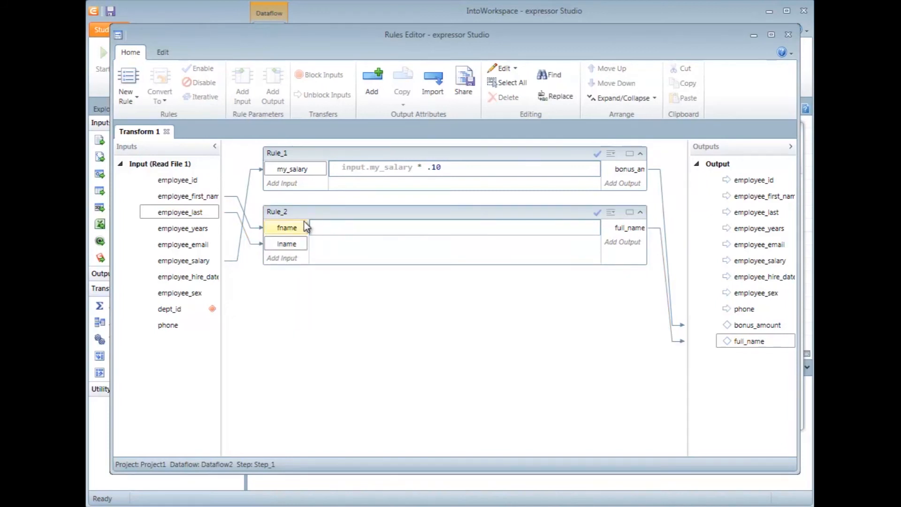
pyautogui.write('in')
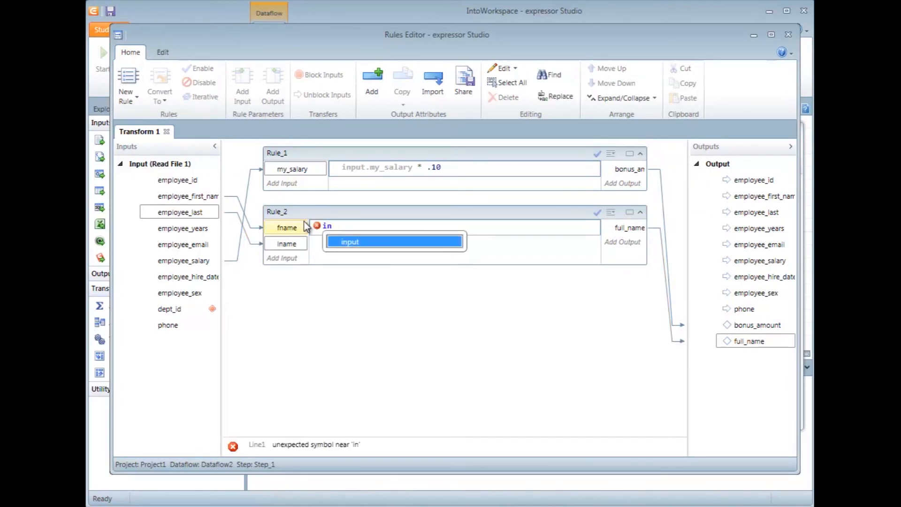
pyautogui.write('put.l')
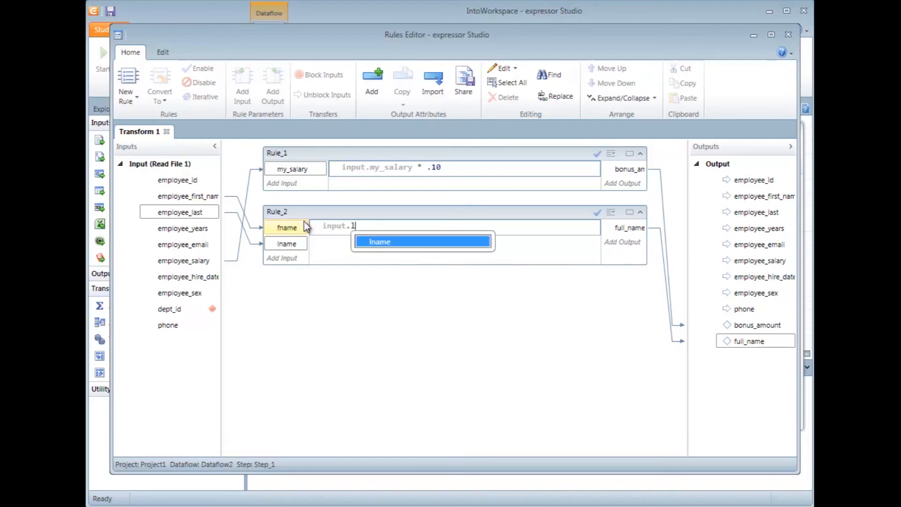
pyautogui.write('name ..')
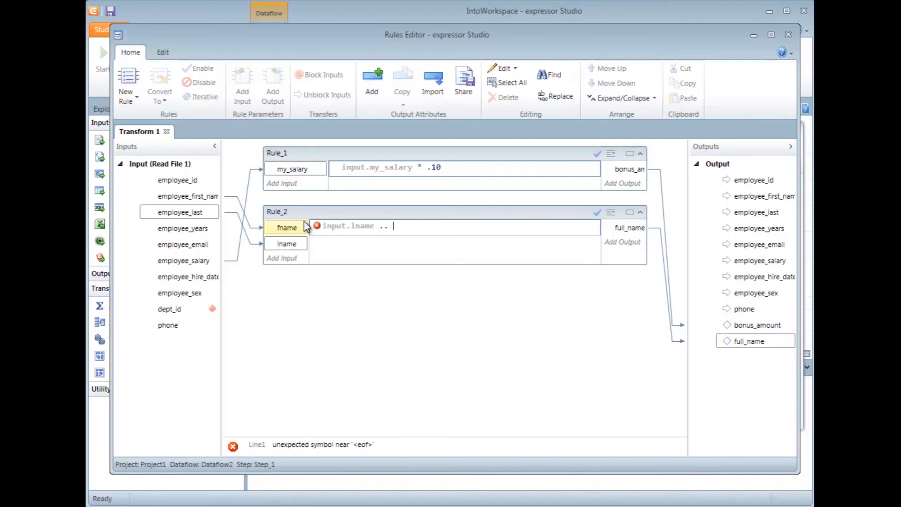
pyautogui.write(' ",')
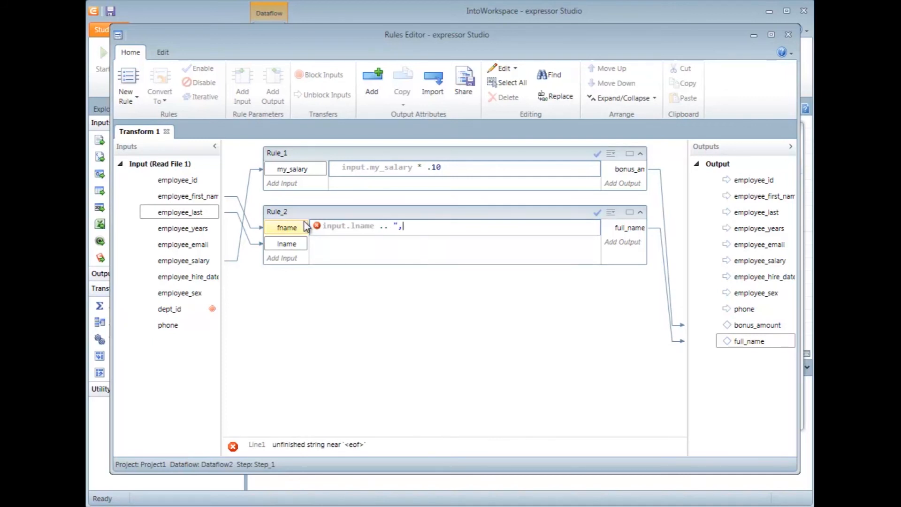
pyautogui.write(' " .. input')
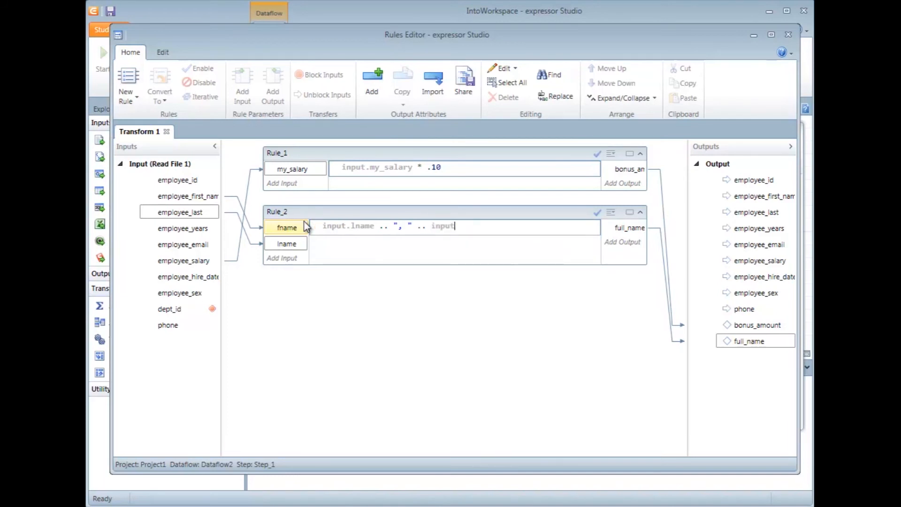
pyautogui.write('.f')
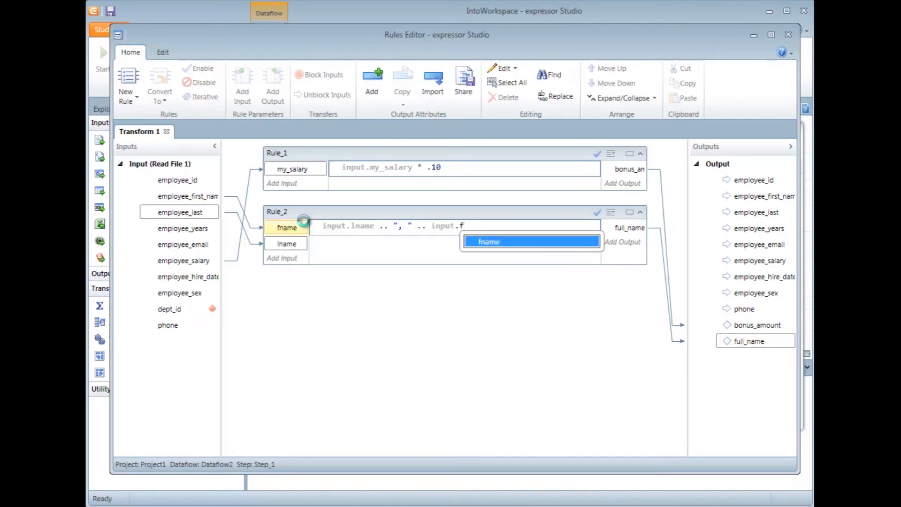
pyautogui.press('Return')
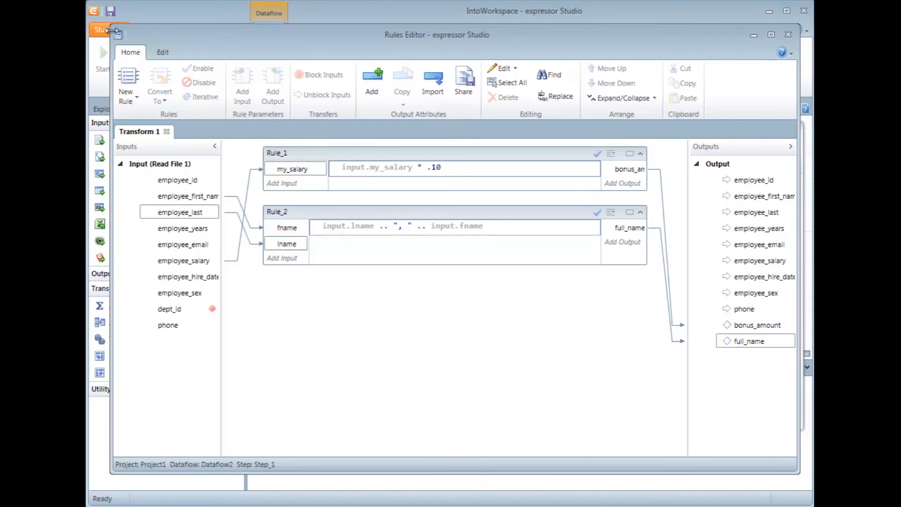
pyautogui.click(788, 34)
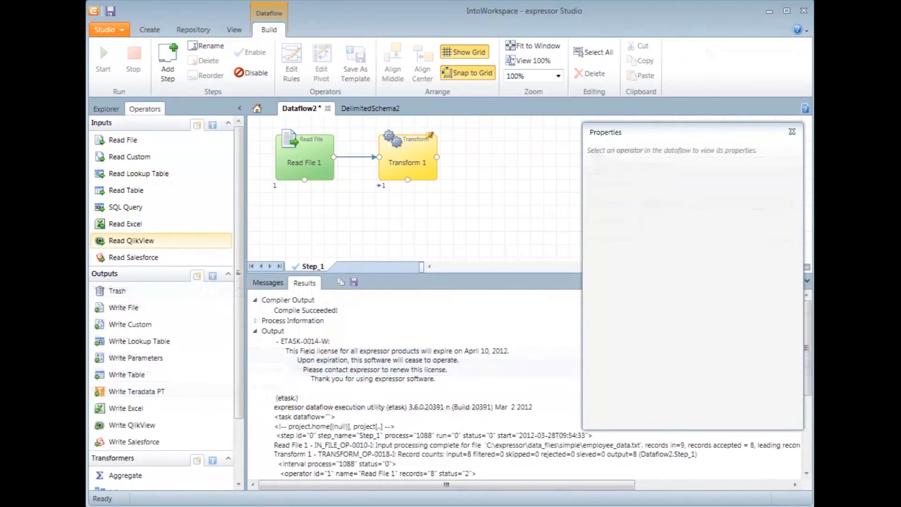
# - Add a Write File operator fed by Transform 1 and assign it the EmployeeDataFiles connection
pyautogui.moveTo(124, 307); pyautogui.dragTo(511, 160)
pyautogui.moveTo(436, 157); pyautogui.dragTo(480, 157)
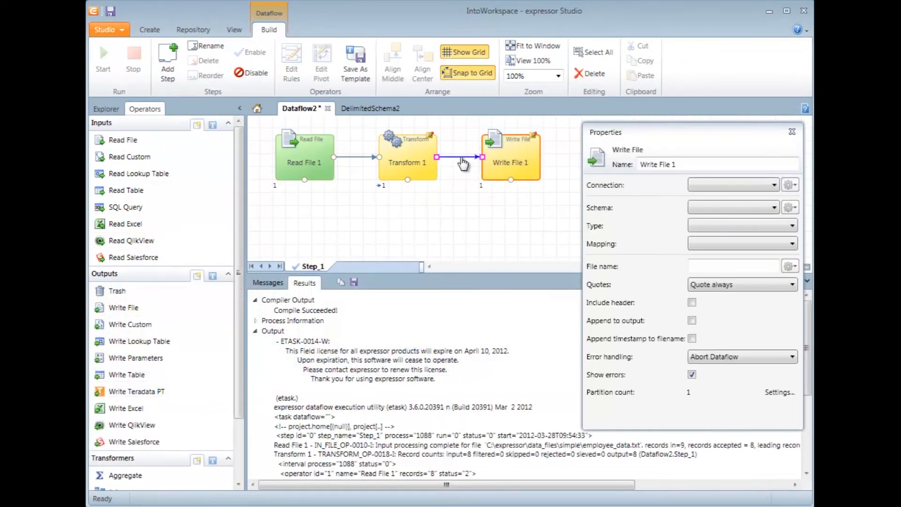
pyautogui.click(466, 233)
pyautogui.click(512, 173)
pyautogui.click(710, 186)
pyautogui.click(717, 196)
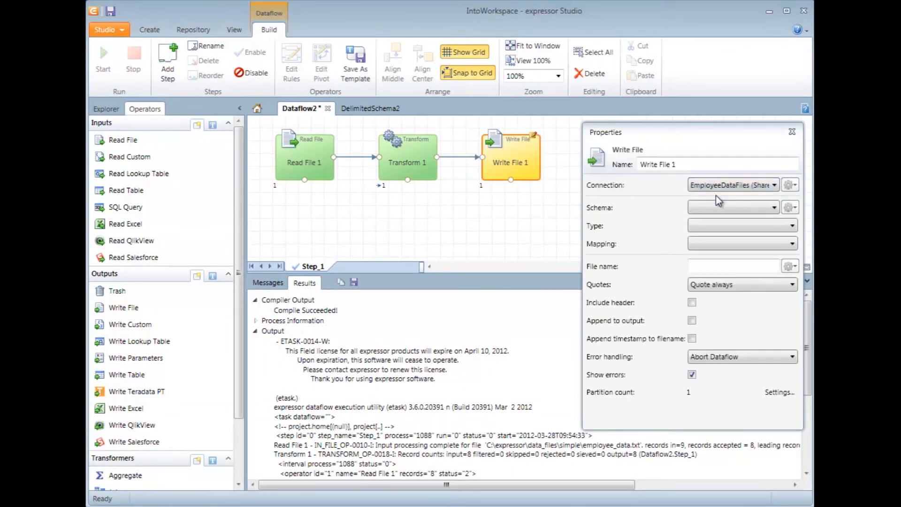
# - Create a delimited schema from the upstream output for Write File 1, naming it WriteDelimitedSchema in Project1
pyautogui.click(792, 207)
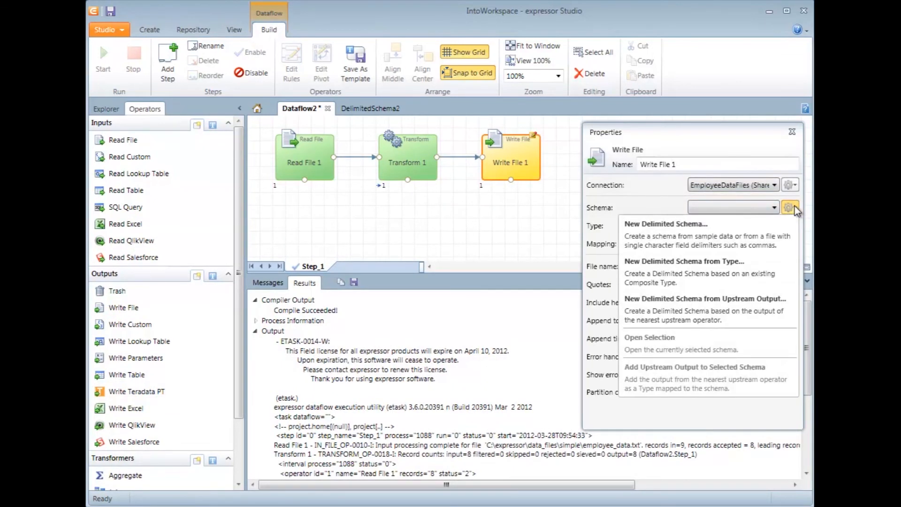
pyautogui.click(750, 301)
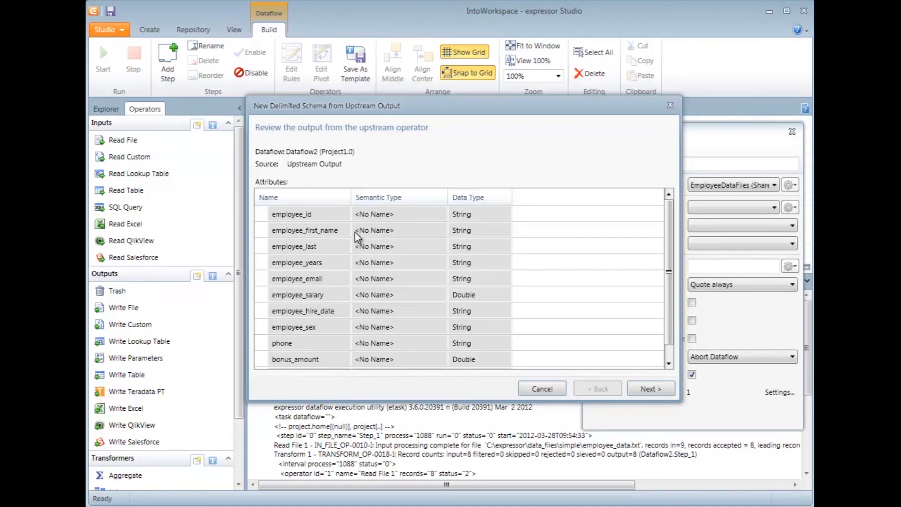
pyautogui.click(641, 390)
pyautogui.moveTo(369, 171); pyautogui.dragTo(331, 173)
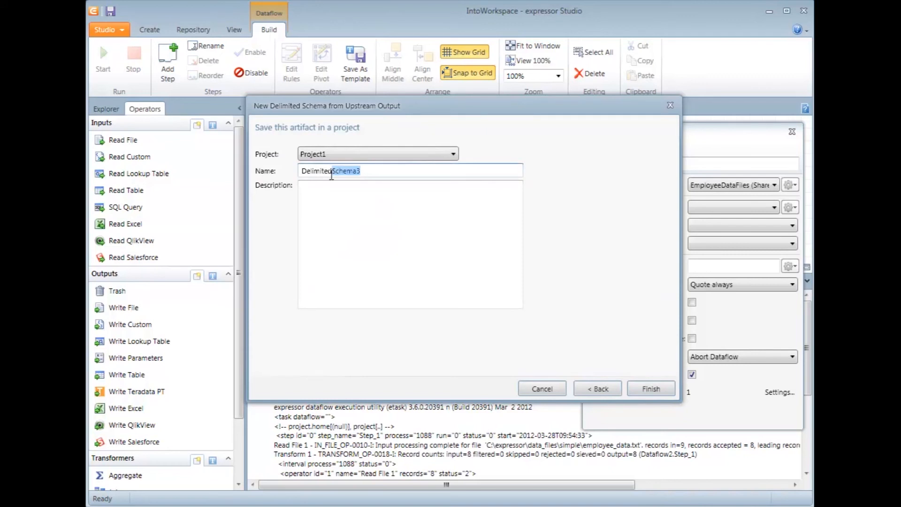
pyautogui.press('Home')
pyautogui.write('Write')
pyautogui.press('End')
pyautogui.press('BackSpace')
pyautogui.click(646, 392)
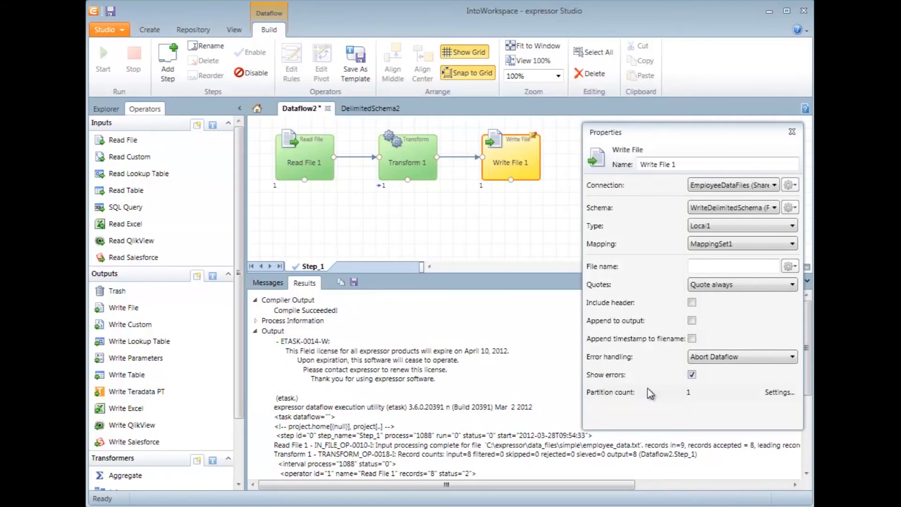
# - Set Write File 1 to output mynewoutput.txt with Quote as needed and a header included, and run the dataflow
pyautogui.click(723, 266)
pyautogui.write('mynewoutput.txt')
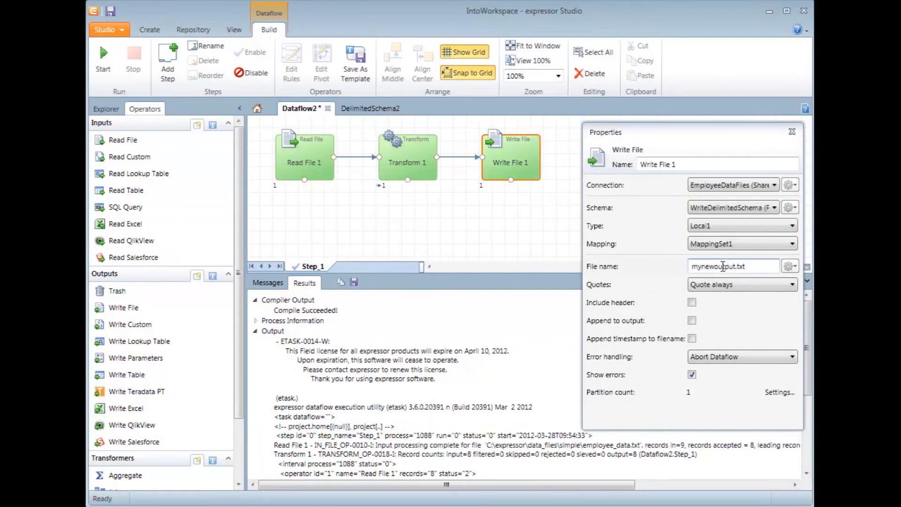
pyautogui.click(750, 288)
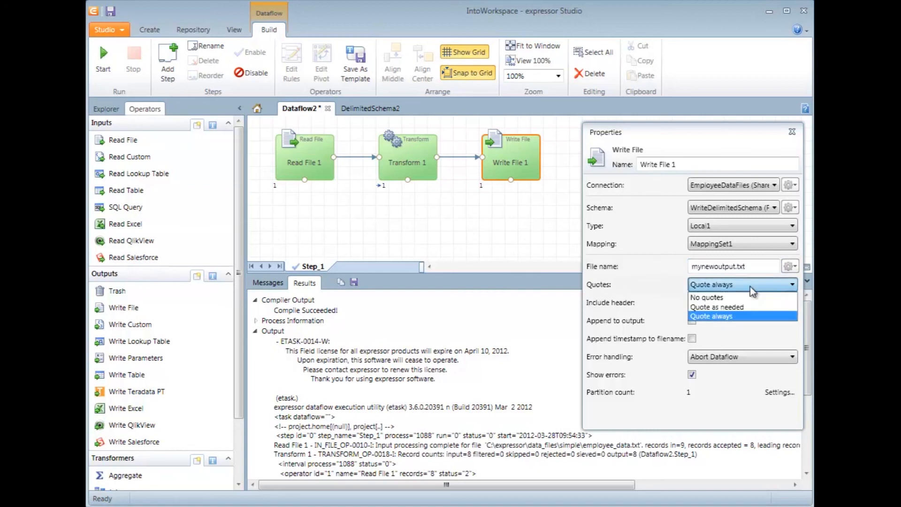
pyautogui.click(746, 303)
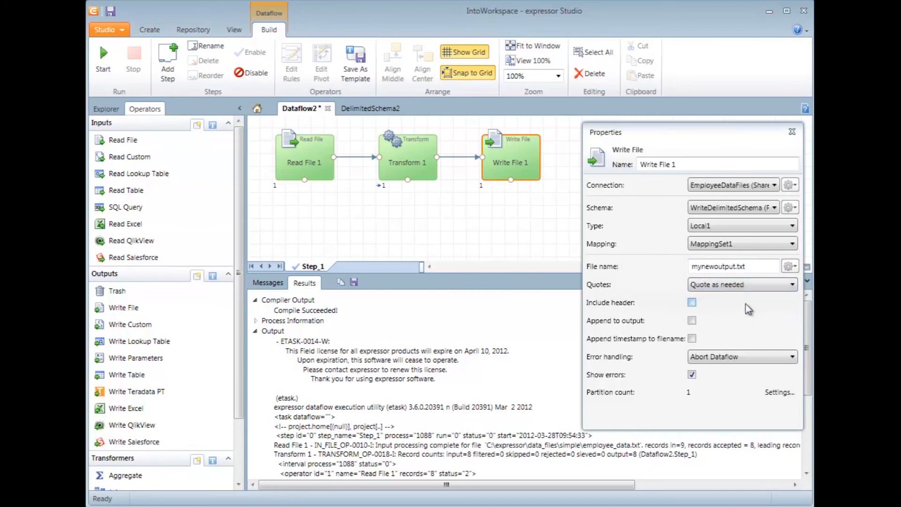
pyautogui.click(693, 303)
pyautogui.click(105, 60)
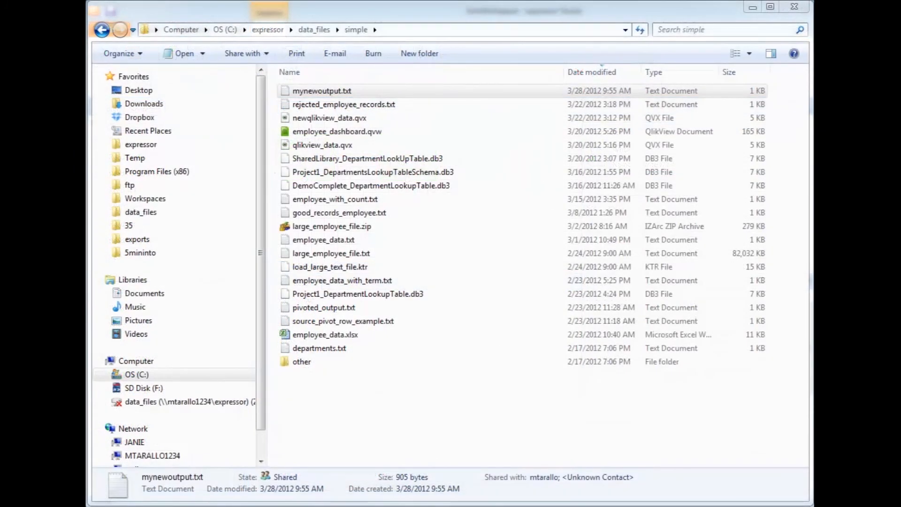
# - Open mynewoutput.txt in Notepad and compare each record's salary with the added bonus amount and full name values
pyautogui.hotkey('alt', 'Tab')
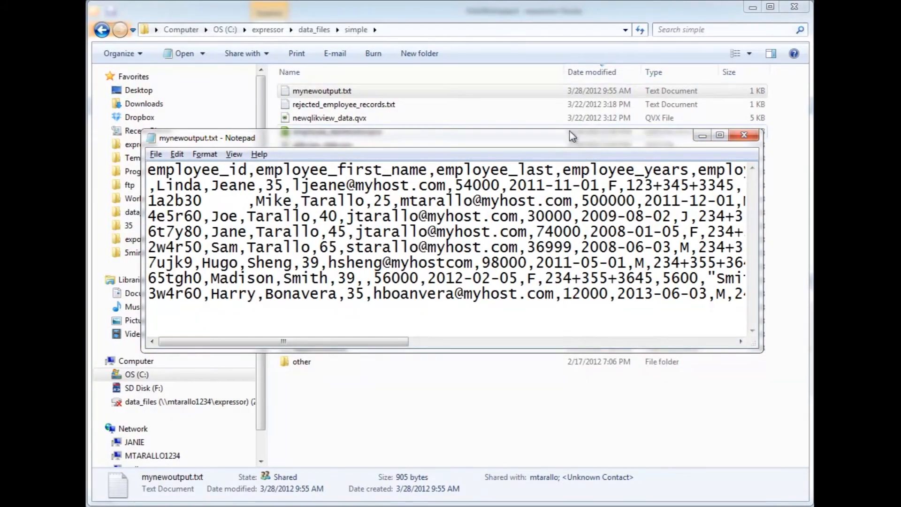
pyautogui.moveTo(356, 346); pyautogui.dragTo(710, 357)
pyautogui.moveTo(547, 170); pyautogui.dragTo(624, 181)
pyautogui.moveTo(568, 348); pyautogui.dragTo(446, 344)
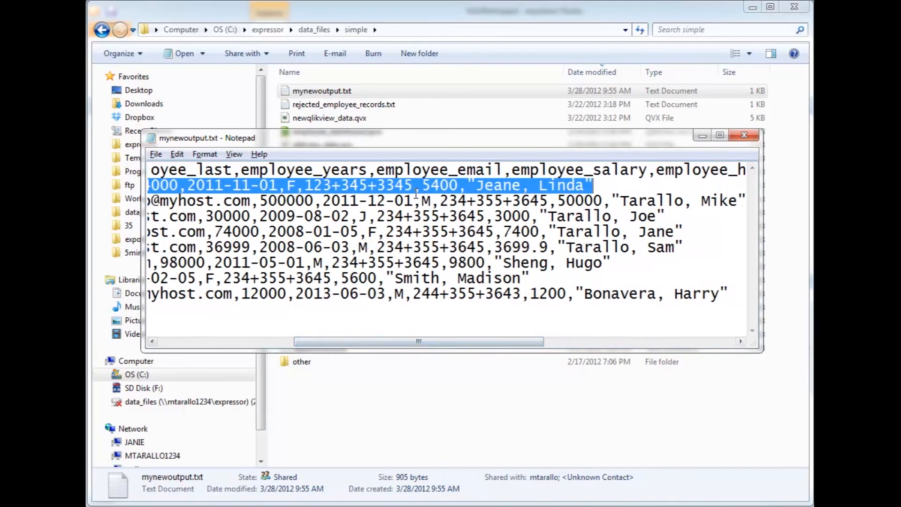
pyautogui.click(419, 188)
pyautogui.moveTo(422, 185); pyautogui.dragTo(584, 185)
pyautogui.click(576, 201)
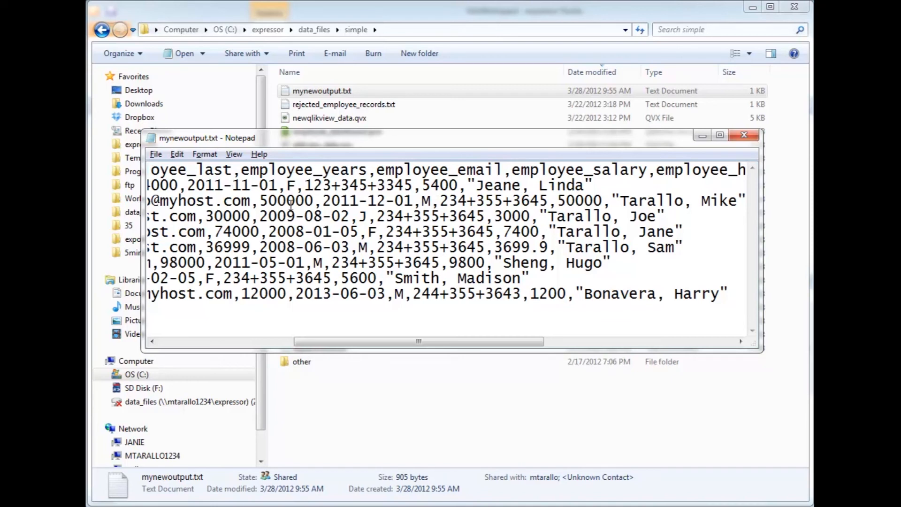
pyautogui.click(259, 200)
pyautogui.moveTo(575, 201); pyautogui.dragTo(585, 201)
pyautogui.moveTo(423, 343); pyautogui.dragTo(393, 343)
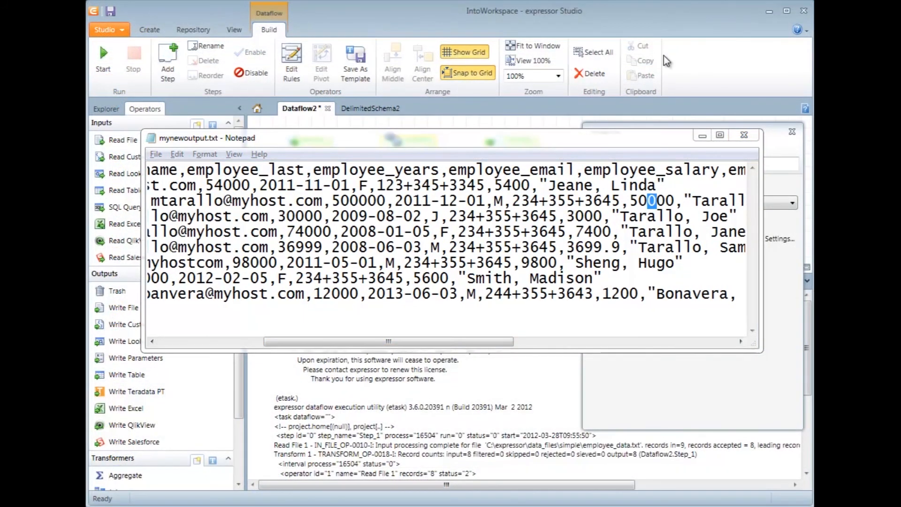
# - Return to the dataflow in expressor Studio, reopen the rules of Transform 1 and show the available editing functions
pyautogui.click(703, 136)
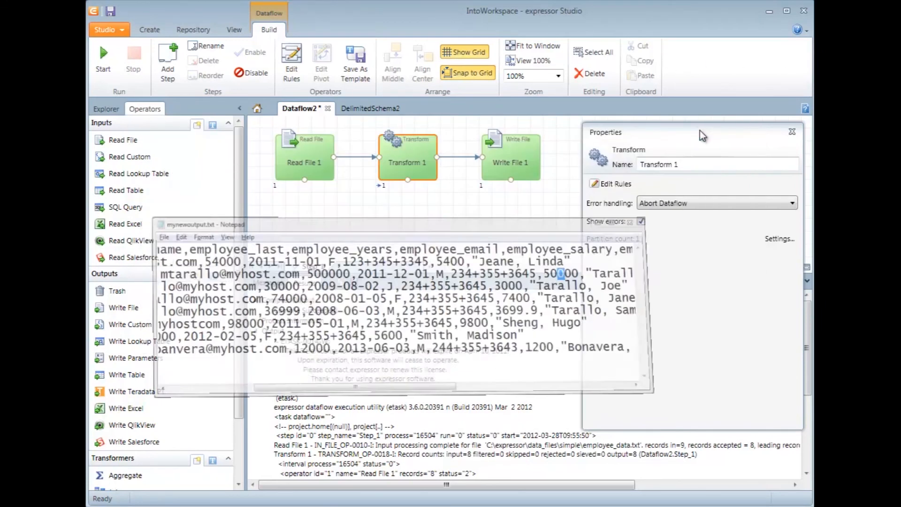
pyautogui.doubleClick(423, 164)
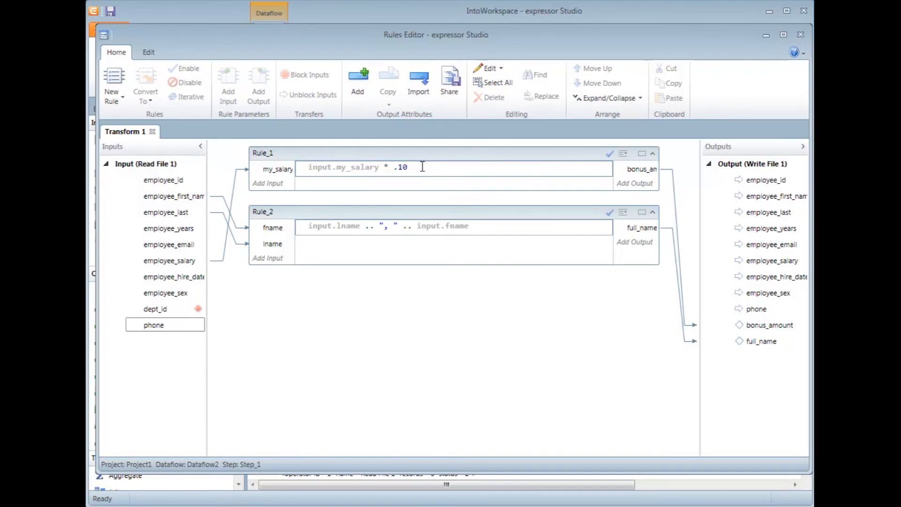
pyautogui.click(149, 53)
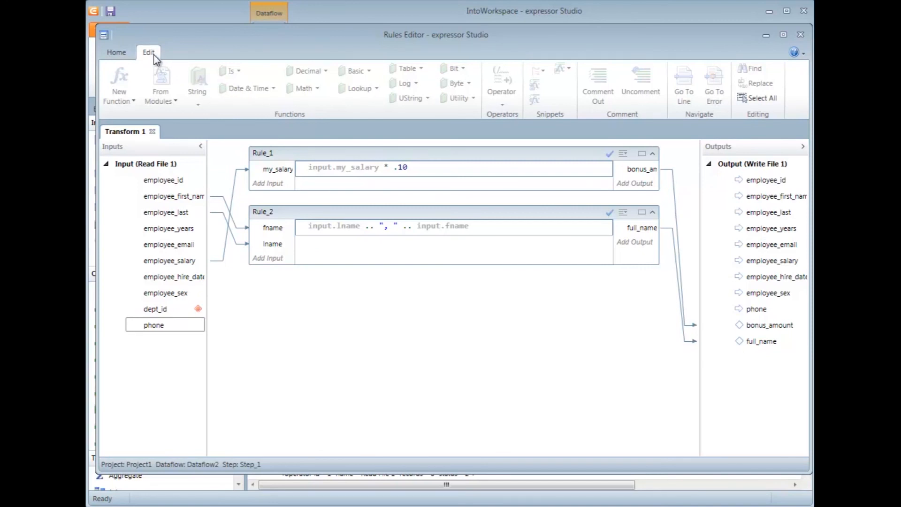
# - Add a new expression rule to Transform 1 and connect the phone input and the phone output to it
pyautogui.click(116, 52)
pyautogui.click(115, 92)
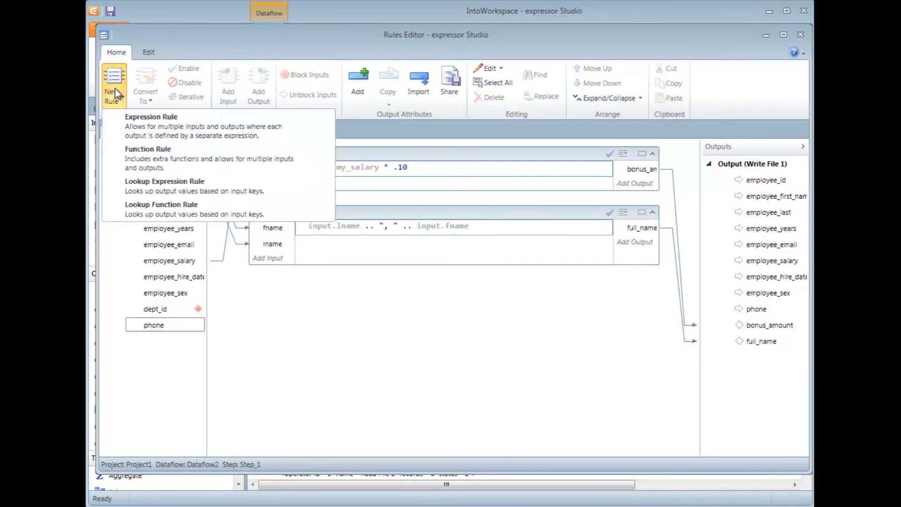
pyautogui.click(131, 118)
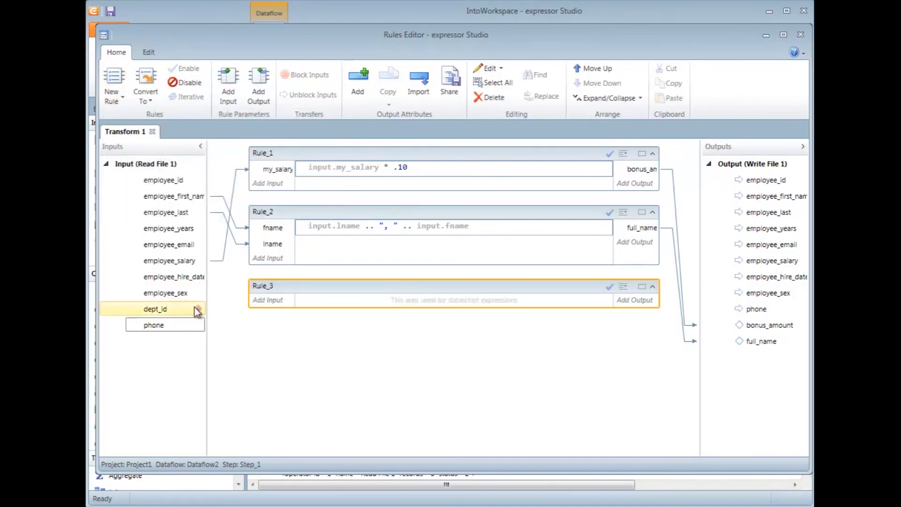
pyautogui.moveTo(153, 326); pyautogui.dragTo(267, 299)
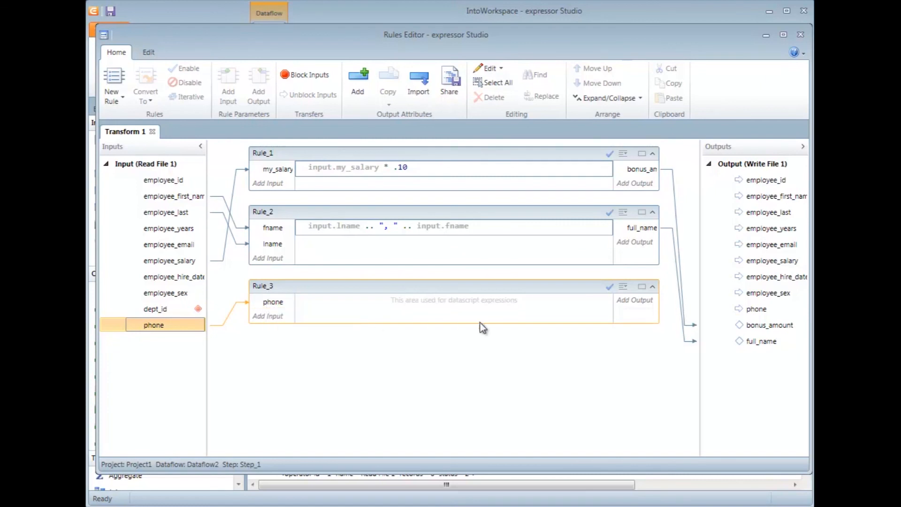
pyautogui.moveTo(765, 314); pyautogui.dragTo(635, 306)
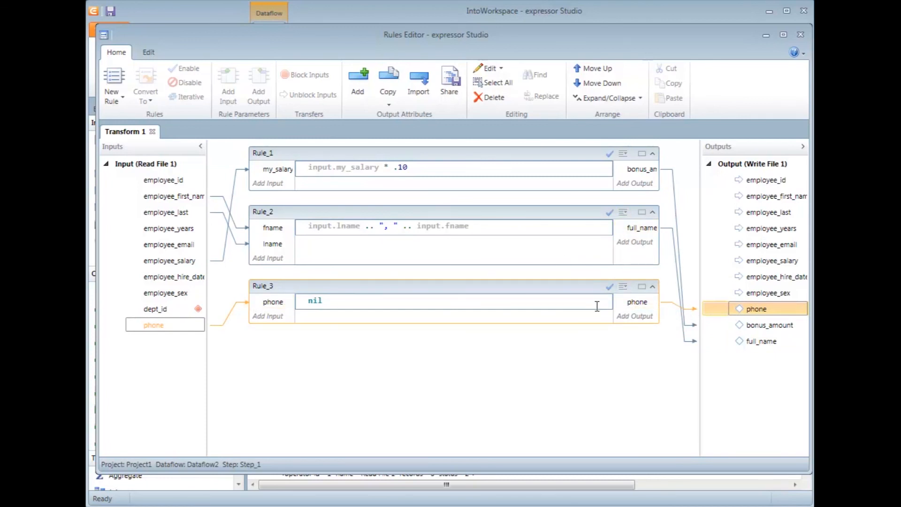
# - Clear the default expression of the phone rule and insert the string replace function in its place
pyautogui.click(556, 300)
pyautogui.press('BackSpace')
pyautogui.press('BackSpace')
pyautogui.press('BackSpace')
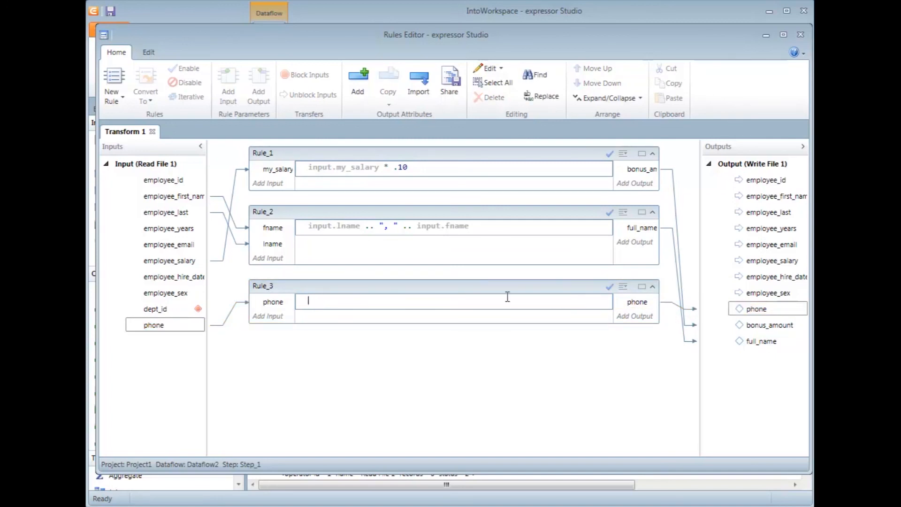
pyautogui.click(149, 53)
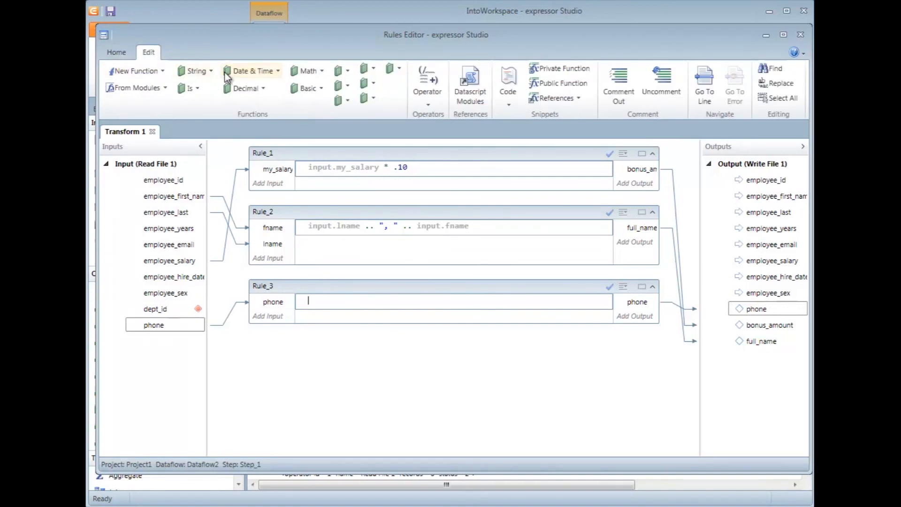
pyautogui.click(308, 72)
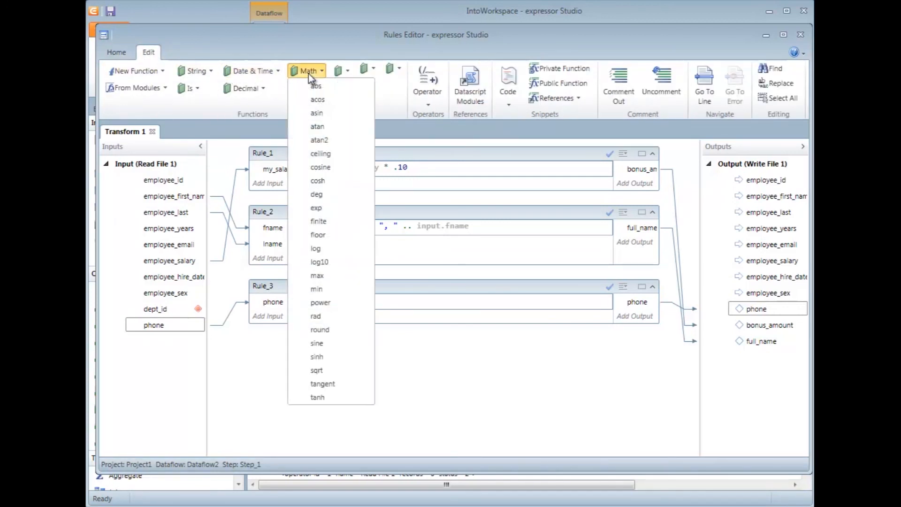
pyautogui.click(274, 71)
pyautogui.click(272, 72)
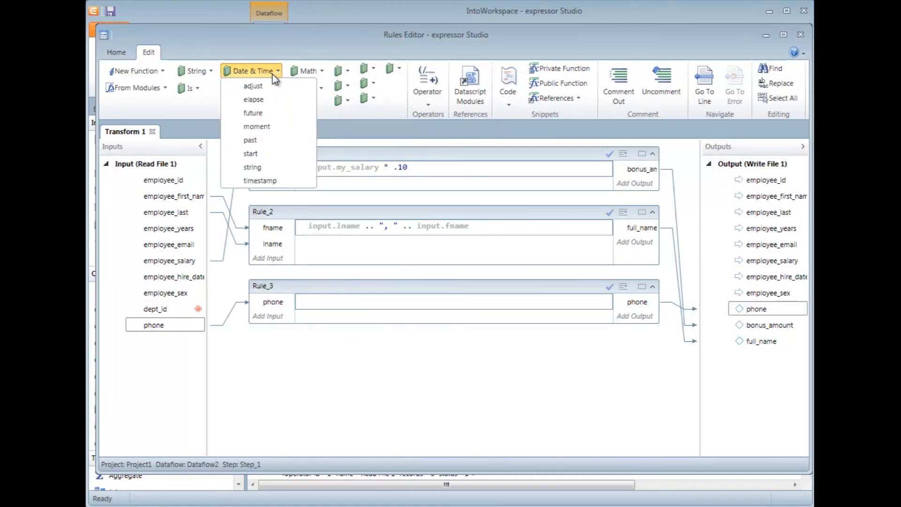
pyautogui.click(199, 76)
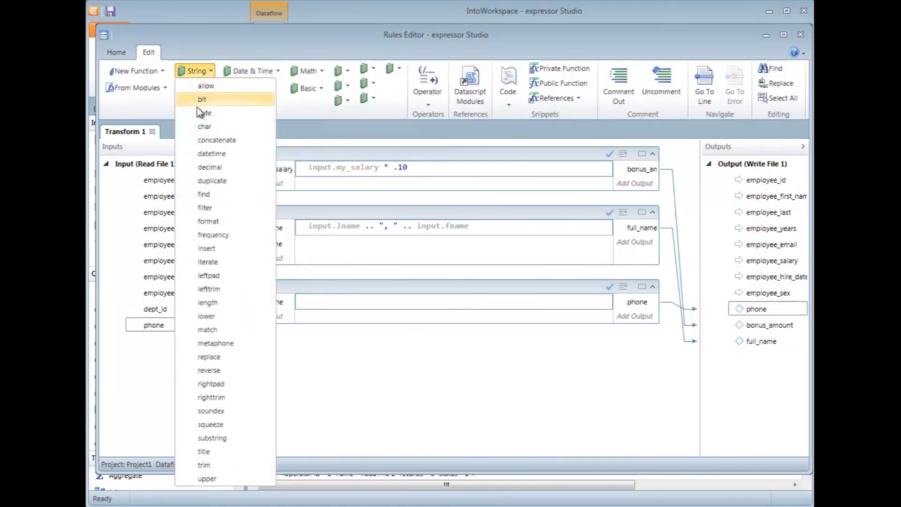
pyautogui.click(225, 357)
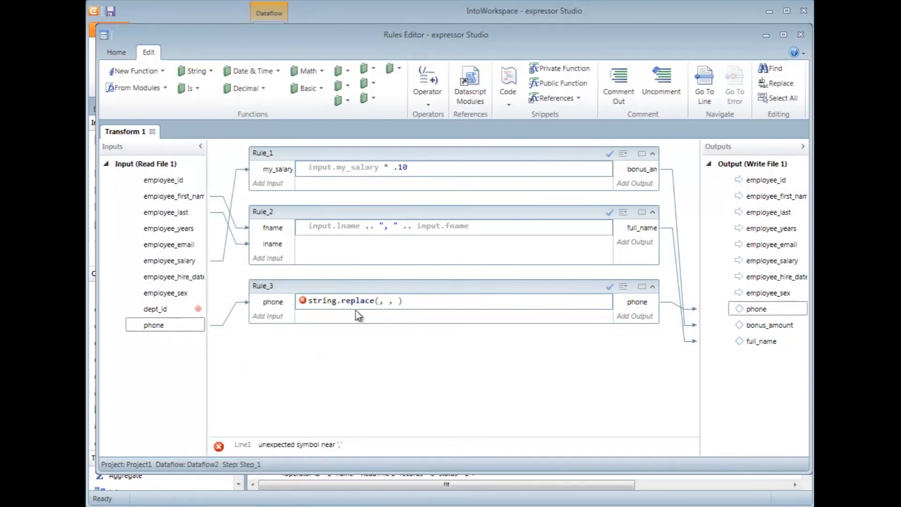
# - Complete the replace function's arguments with input.phone, "+" as the text to find and "-" as the replacement
pyautogui.write('input.p')
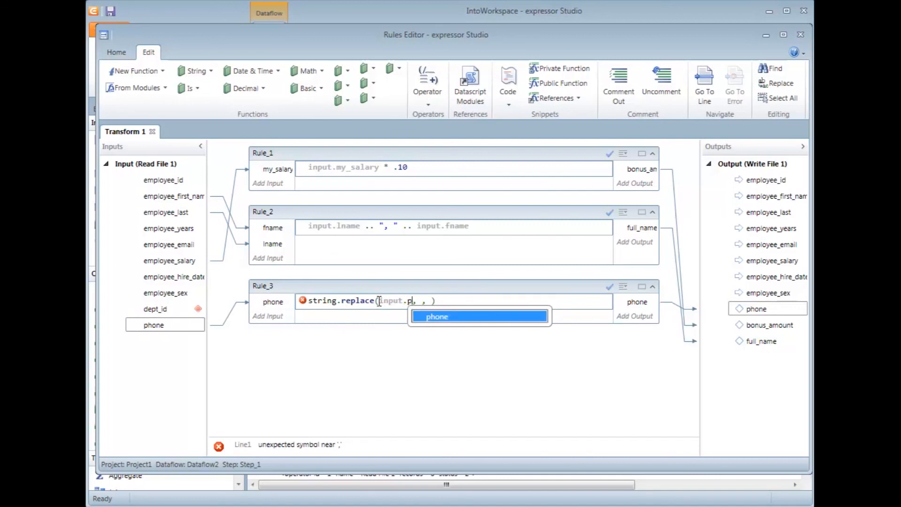
pyautogui.press('Return')
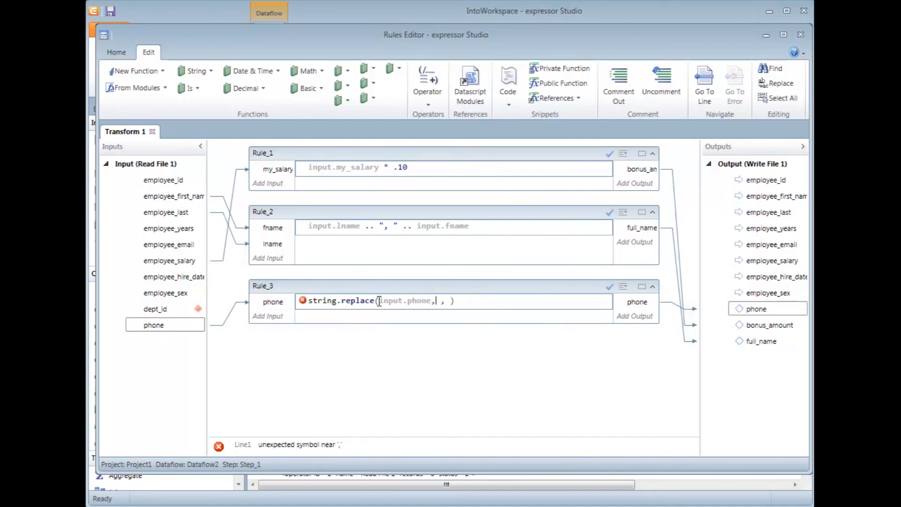
pyautogui.write('"+"')
pyautogui.press('Right')
pyautogui.write('"-"')
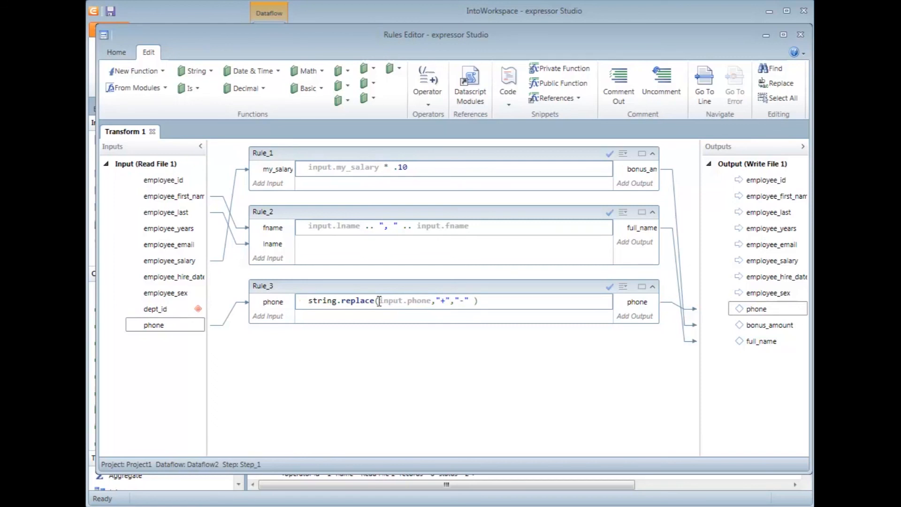